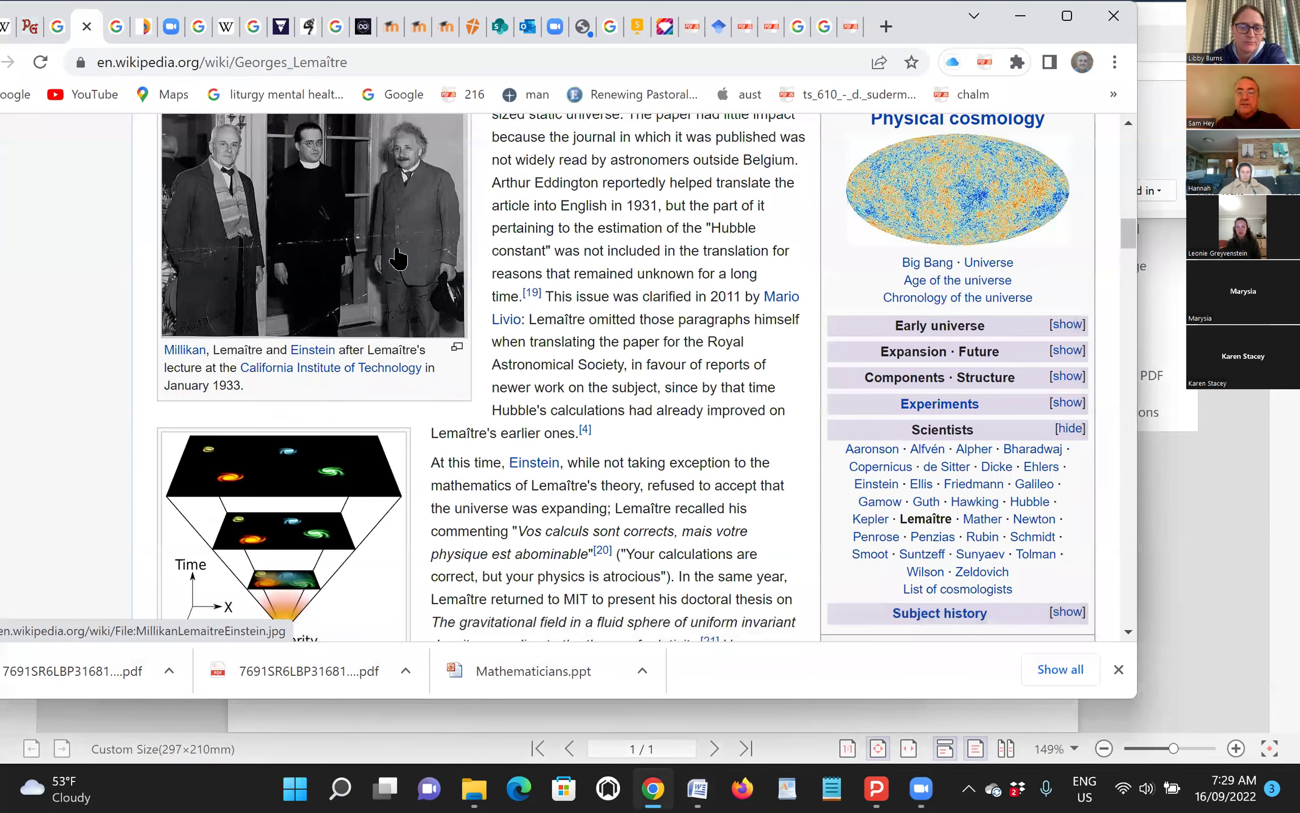
Add lines on developed scientific methods and on science and religion being related in the past.
key("alt+Tab")
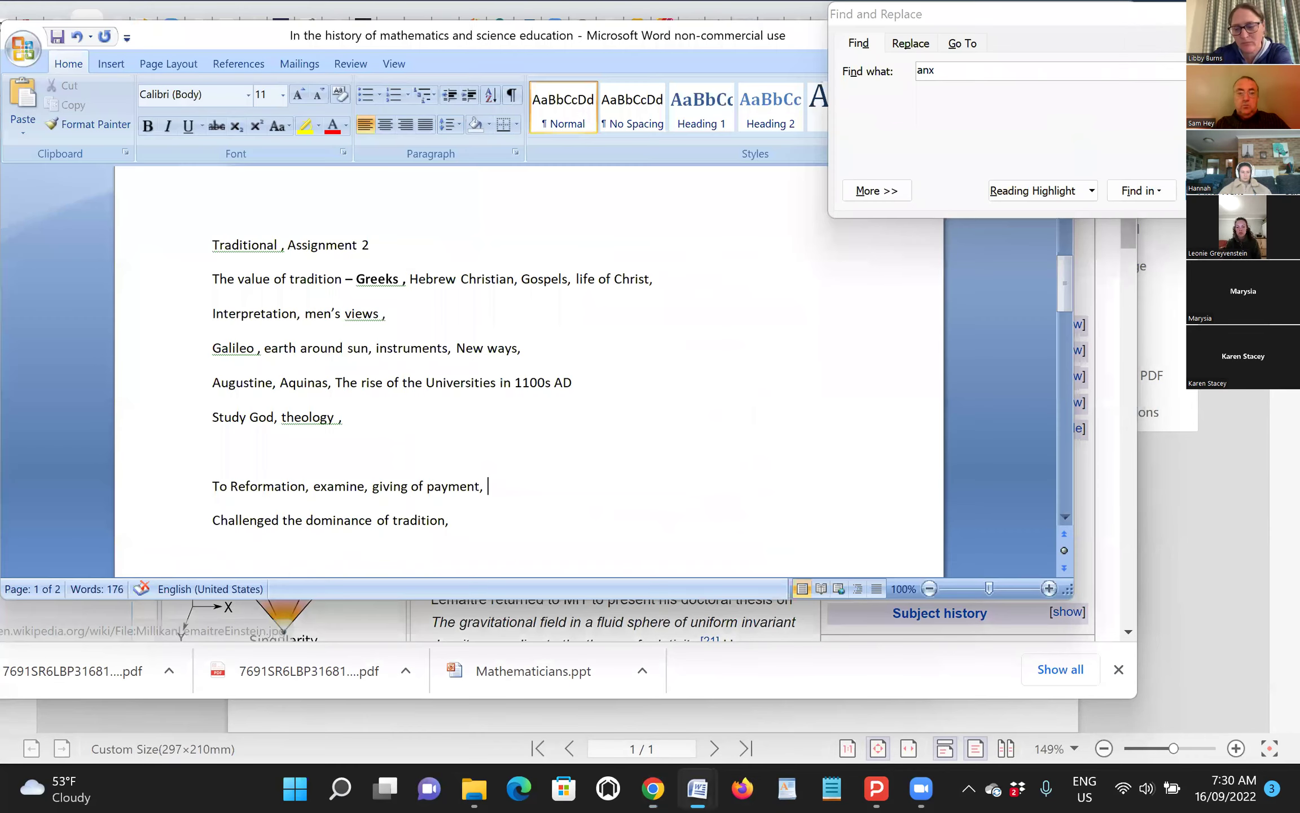
key("Return")
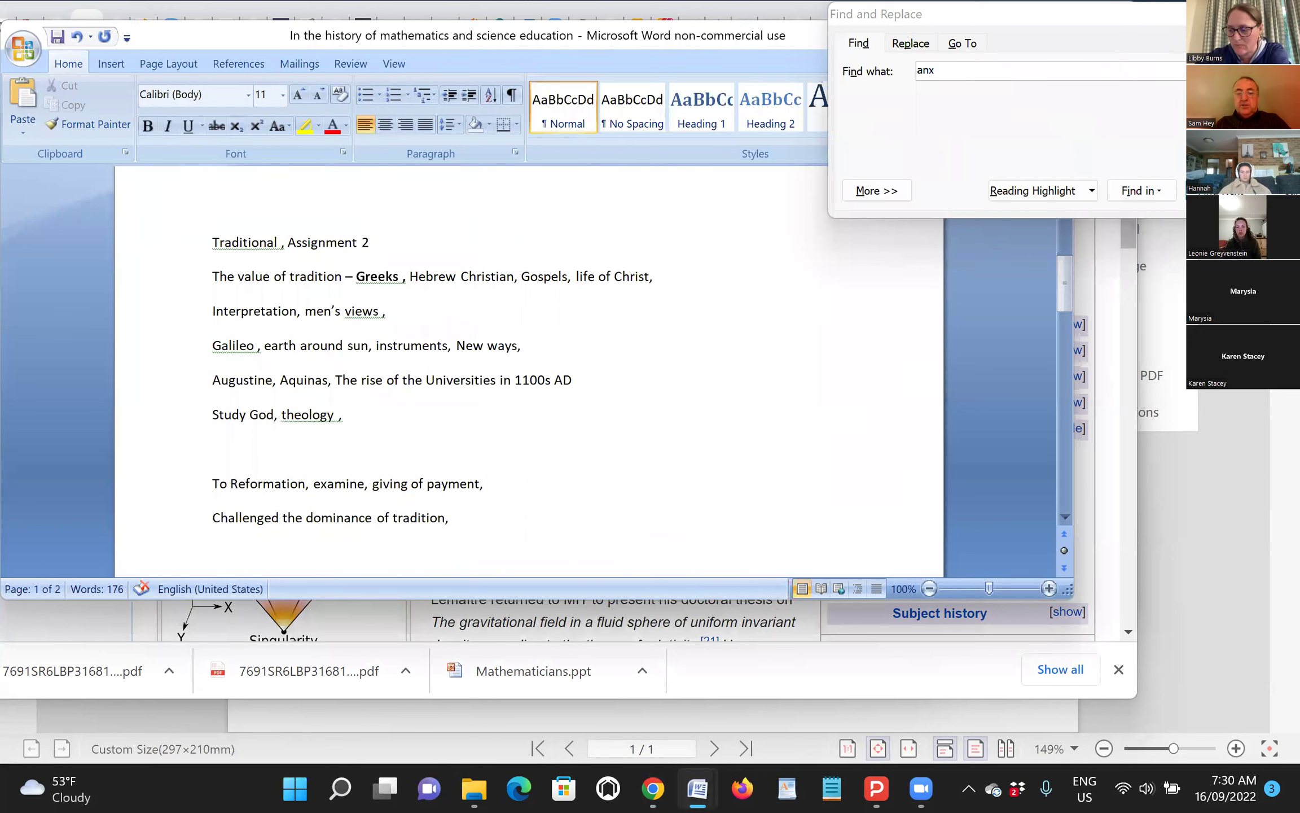
type("Developed scientific methods that looked at evidence based, observation, experiments, testing, refuting,")
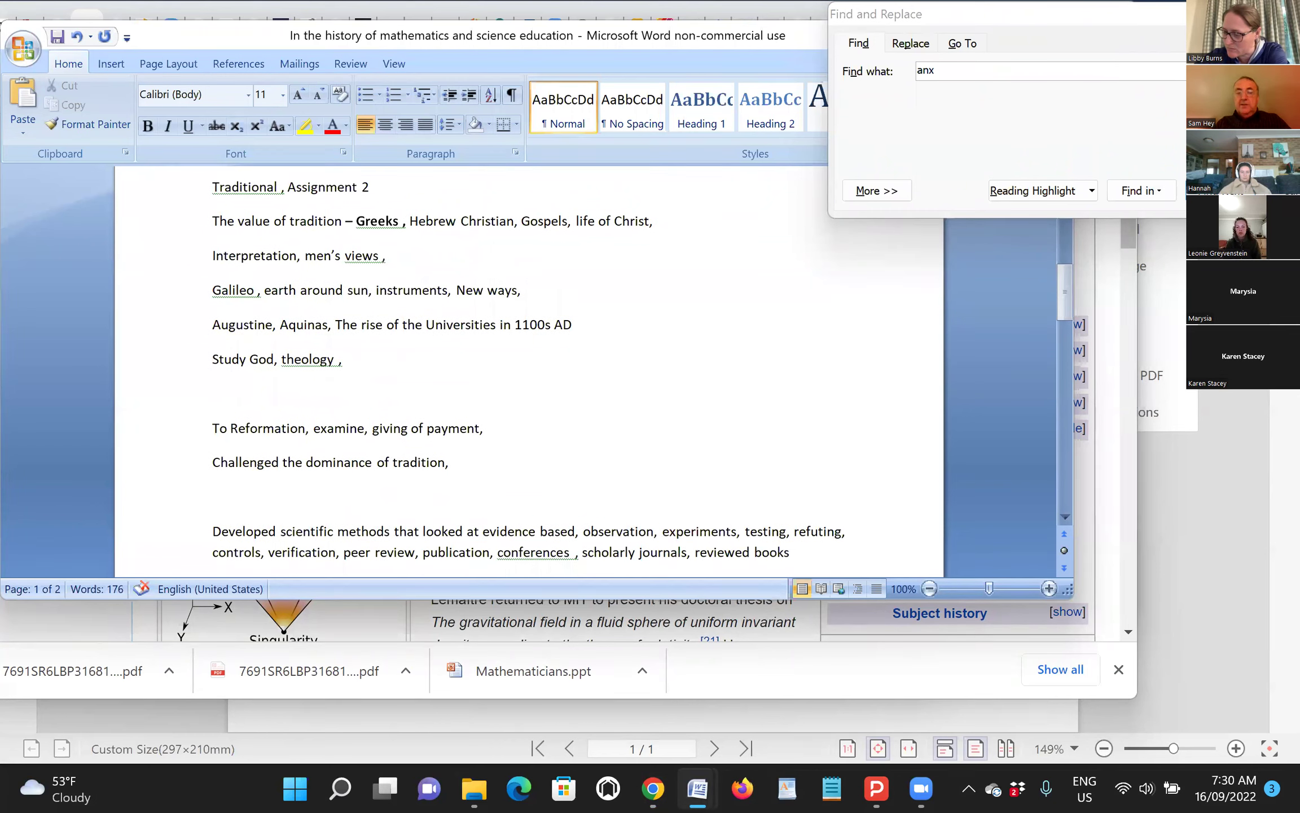
type("Peter Harrison Science and Religion have been related in the past")
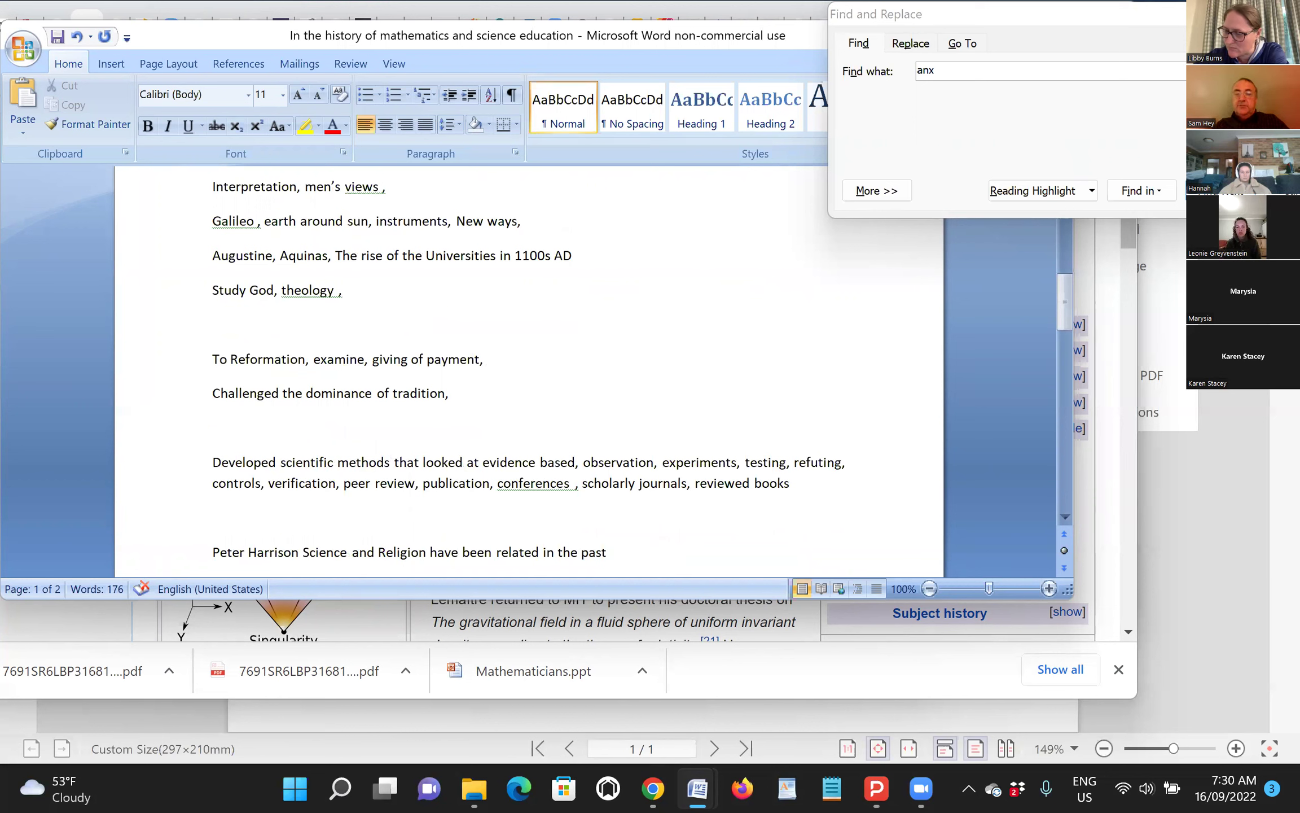
Select the words 'evidence based' and 'observation' in the scientific-methods line.
left_click(583, 462)
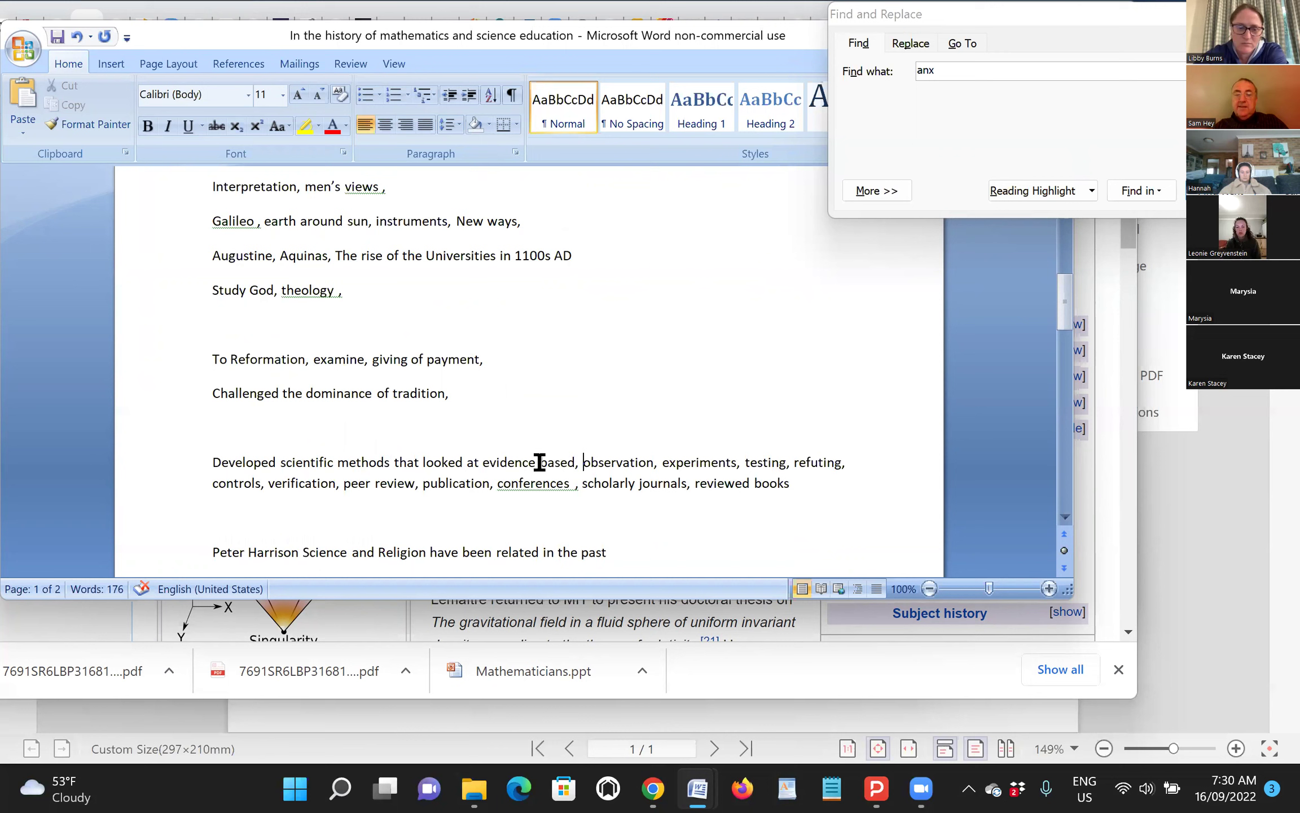
left_click_drag(540, 462, 494, 462)
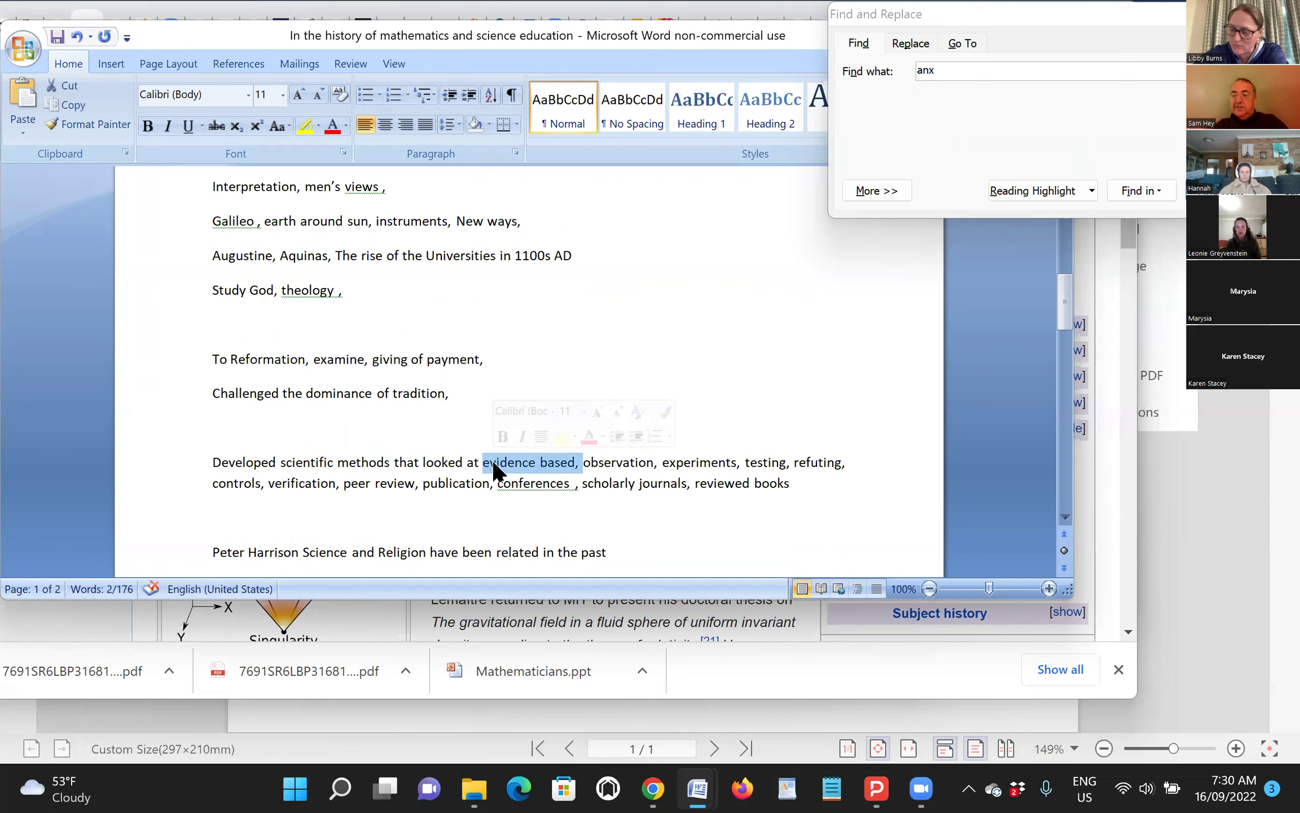
left_click_drag(662, 462, 584, 463)
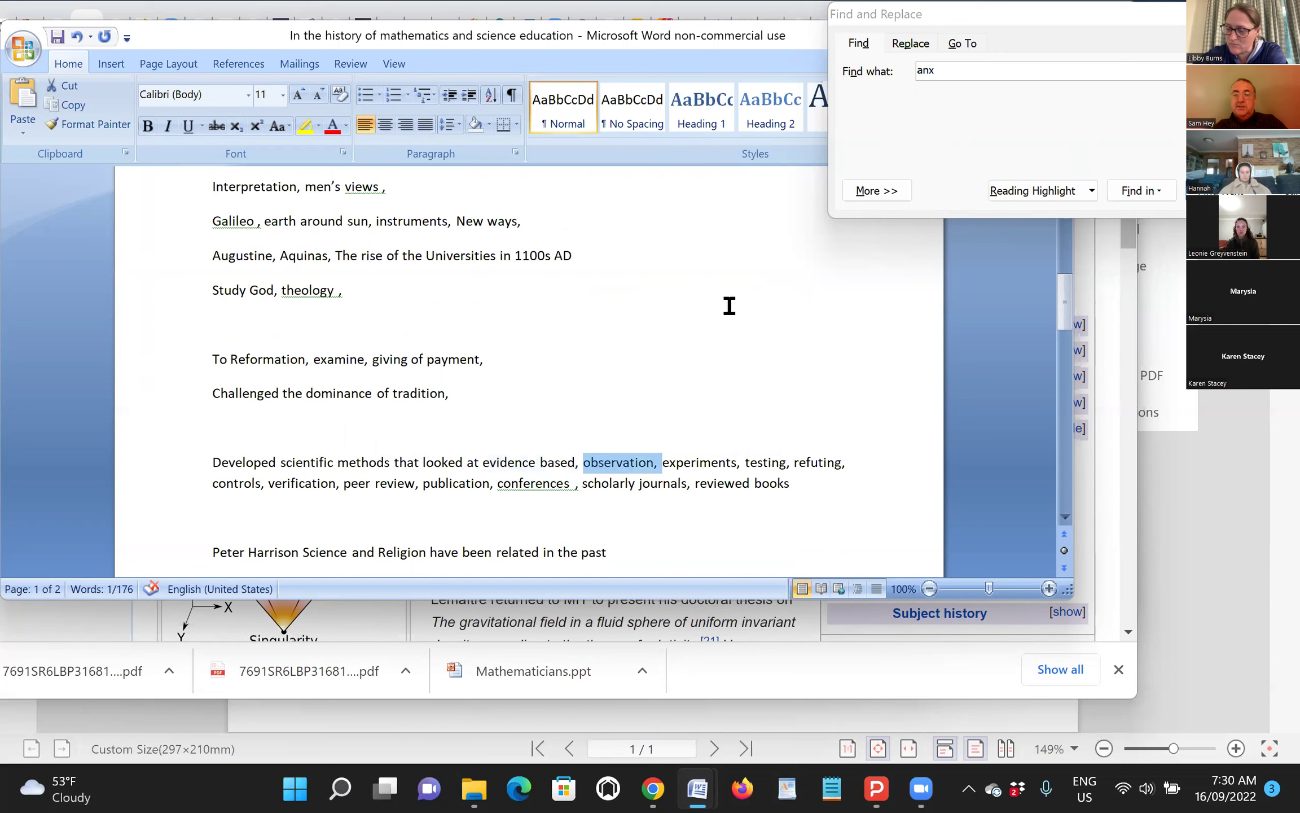
left_click(655, 509)
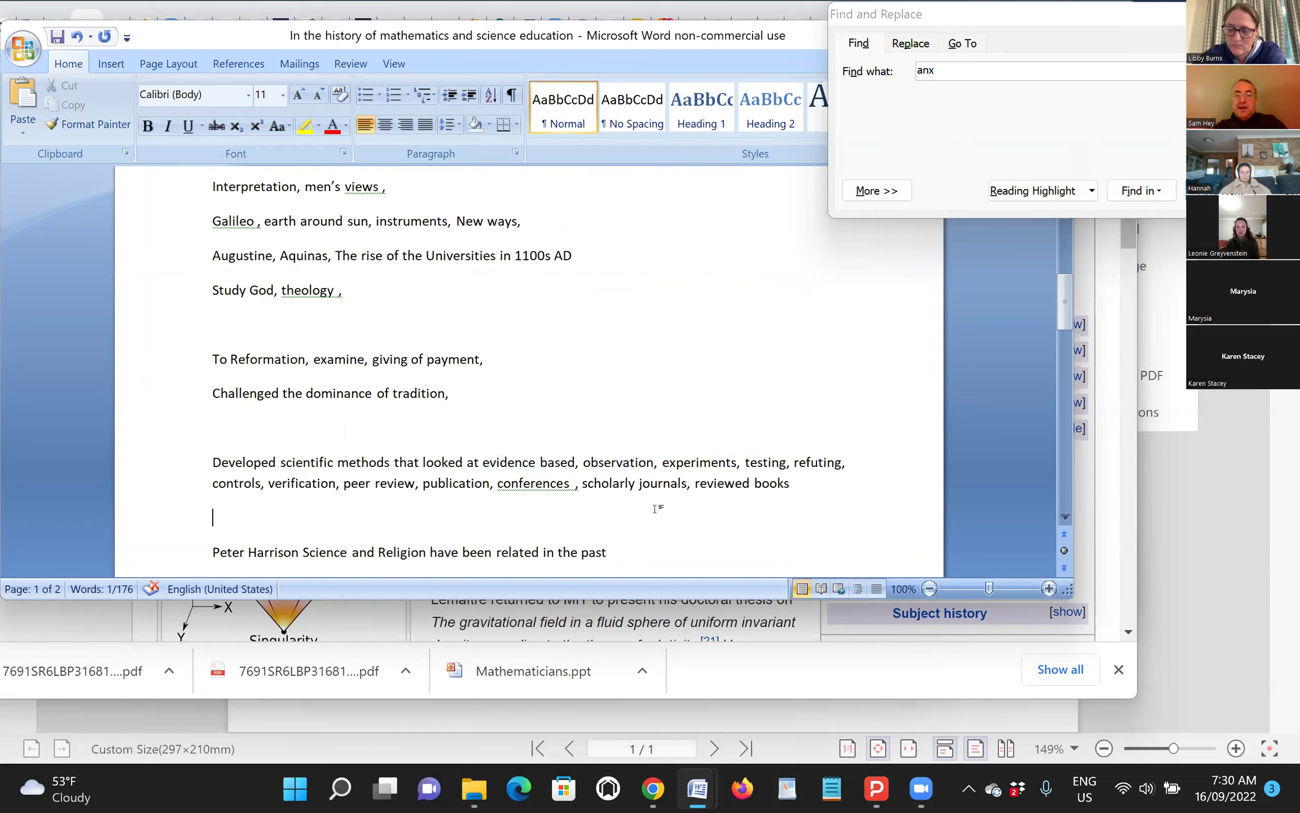
Type 'Goodness of God, natural world, natural theology,' and a theologian's name on a new line.
key("Down")
key("Down")
key("Down")
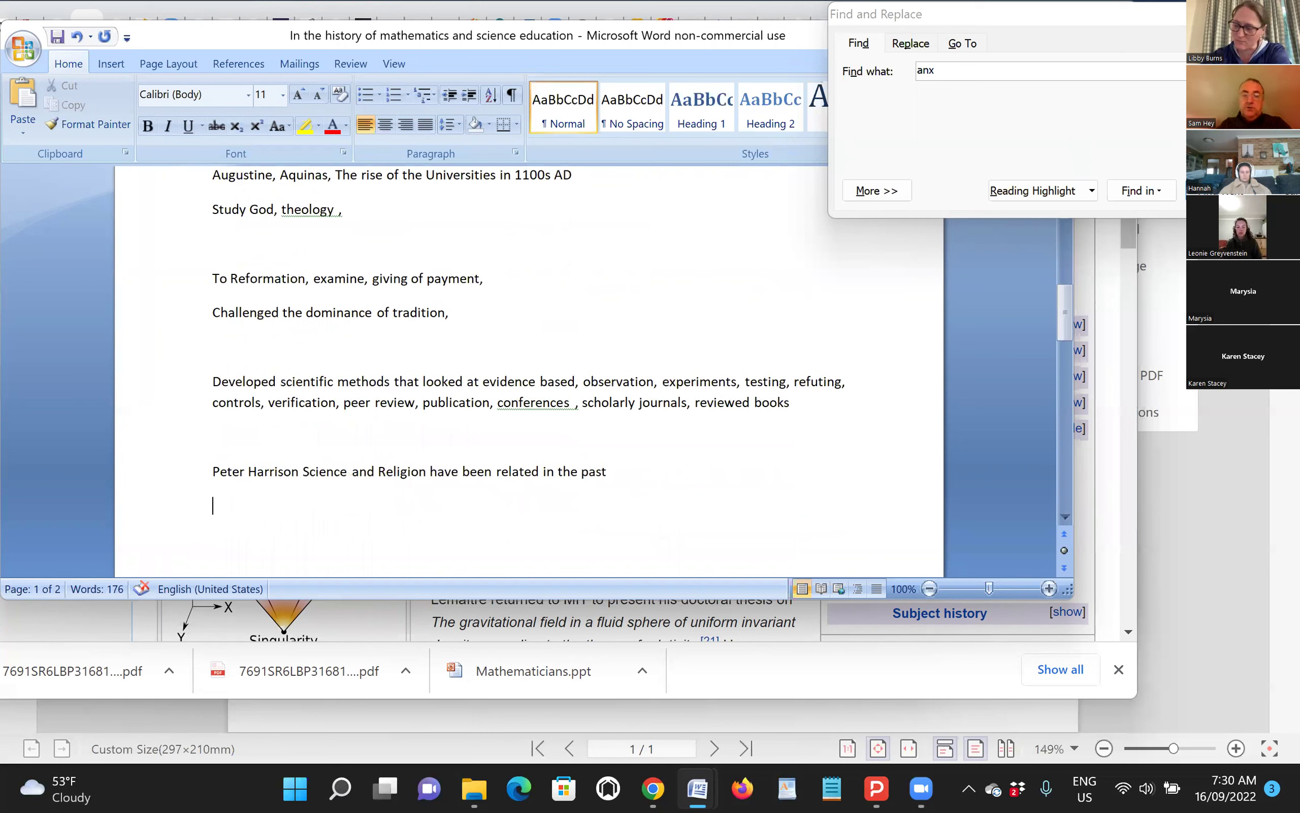
type("Good")
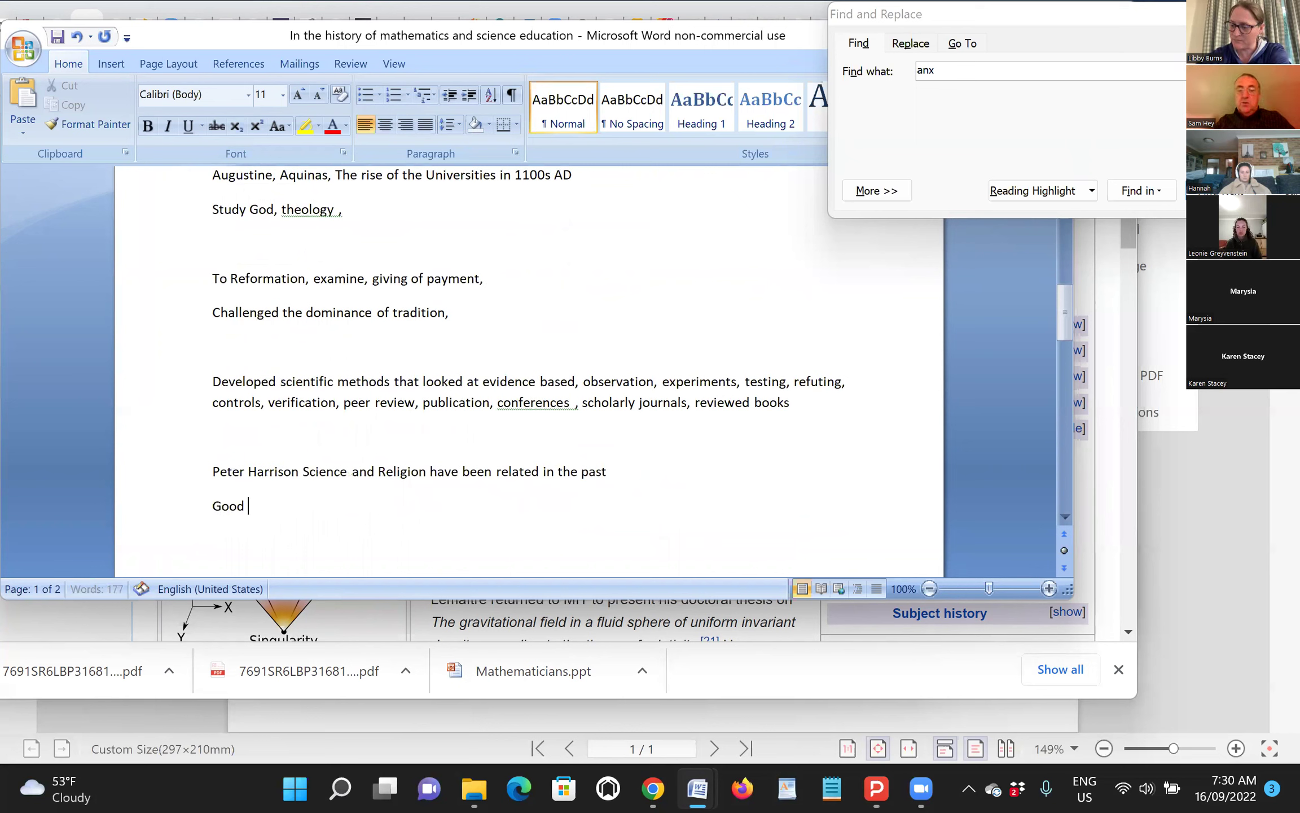
type("new")
key("BackSpace")
type("ss ,")
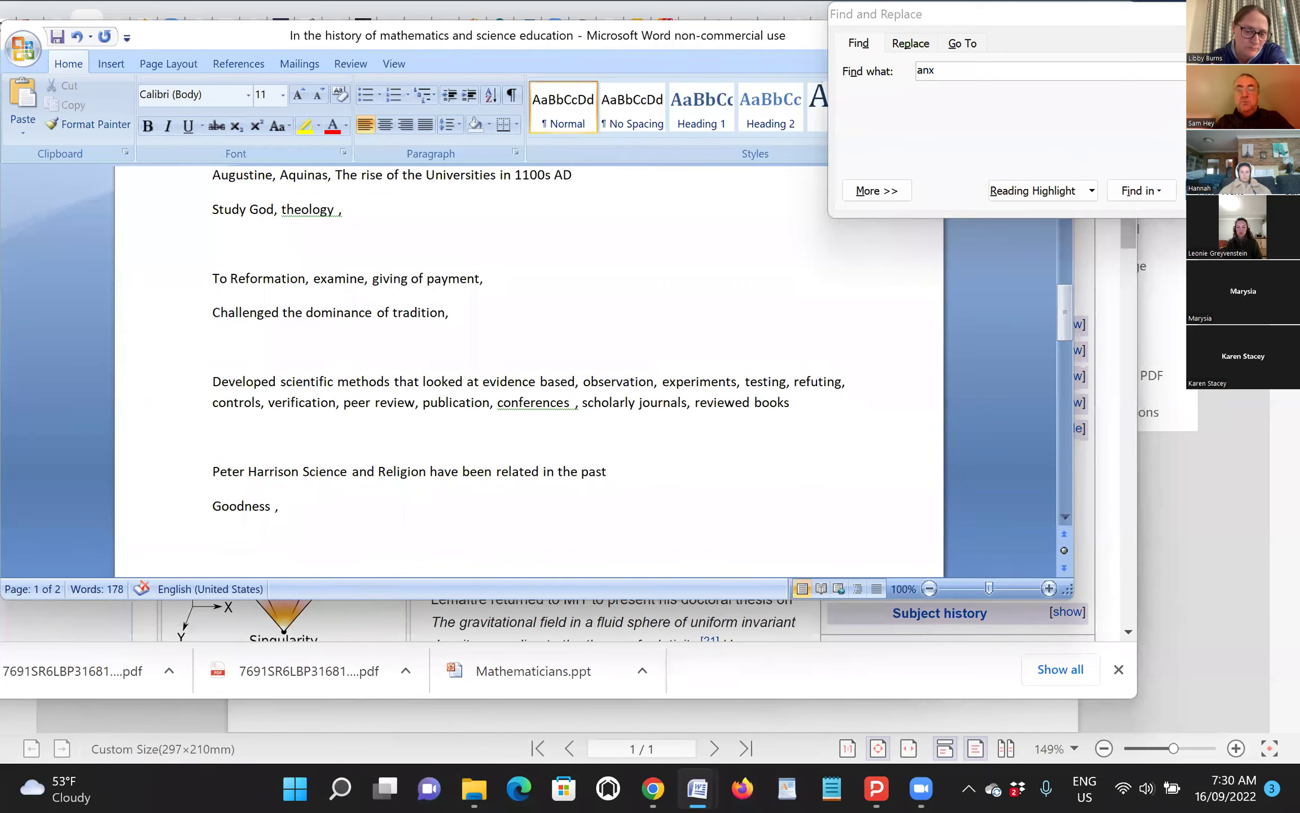
key("BackSpace")
key("BackSpace")
type("of")
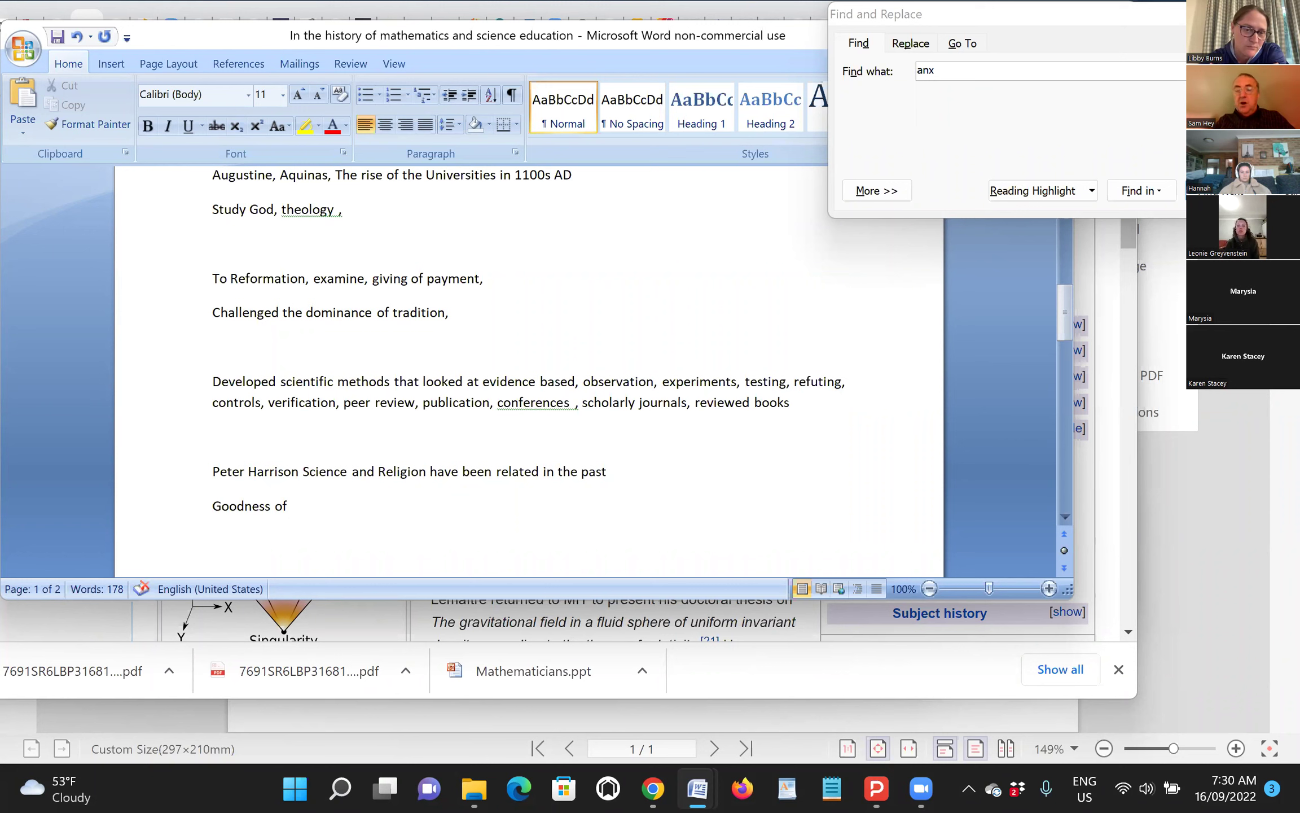
type(" God, natural")
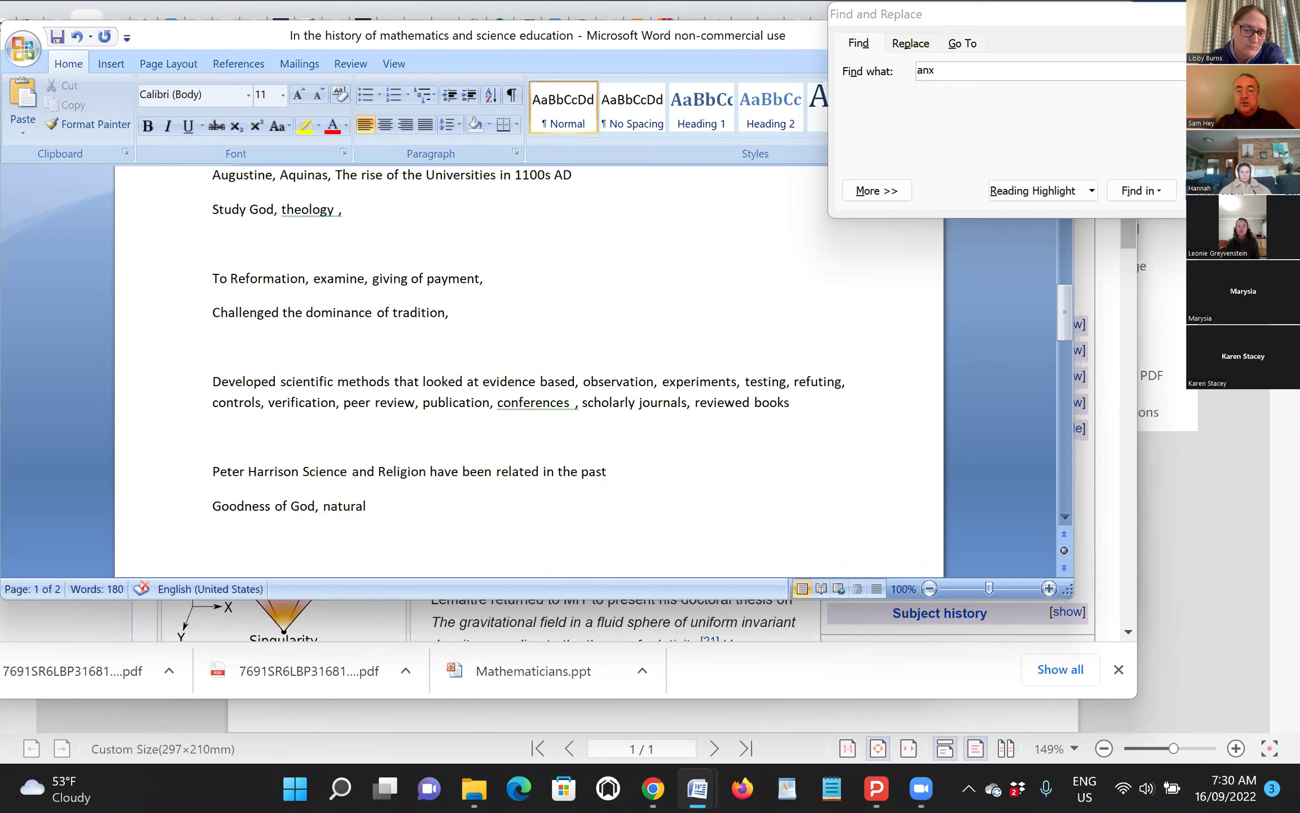
type(" world,")
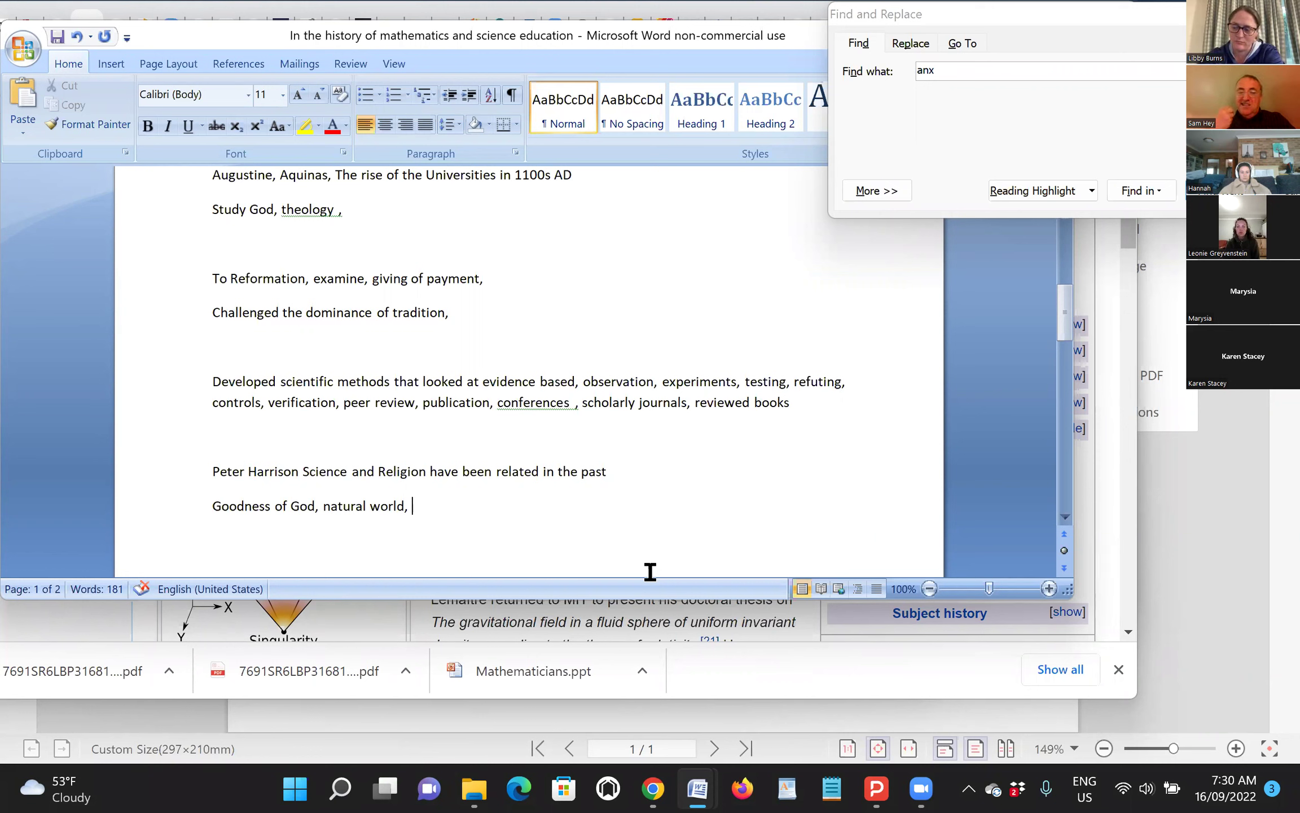
type("natural")
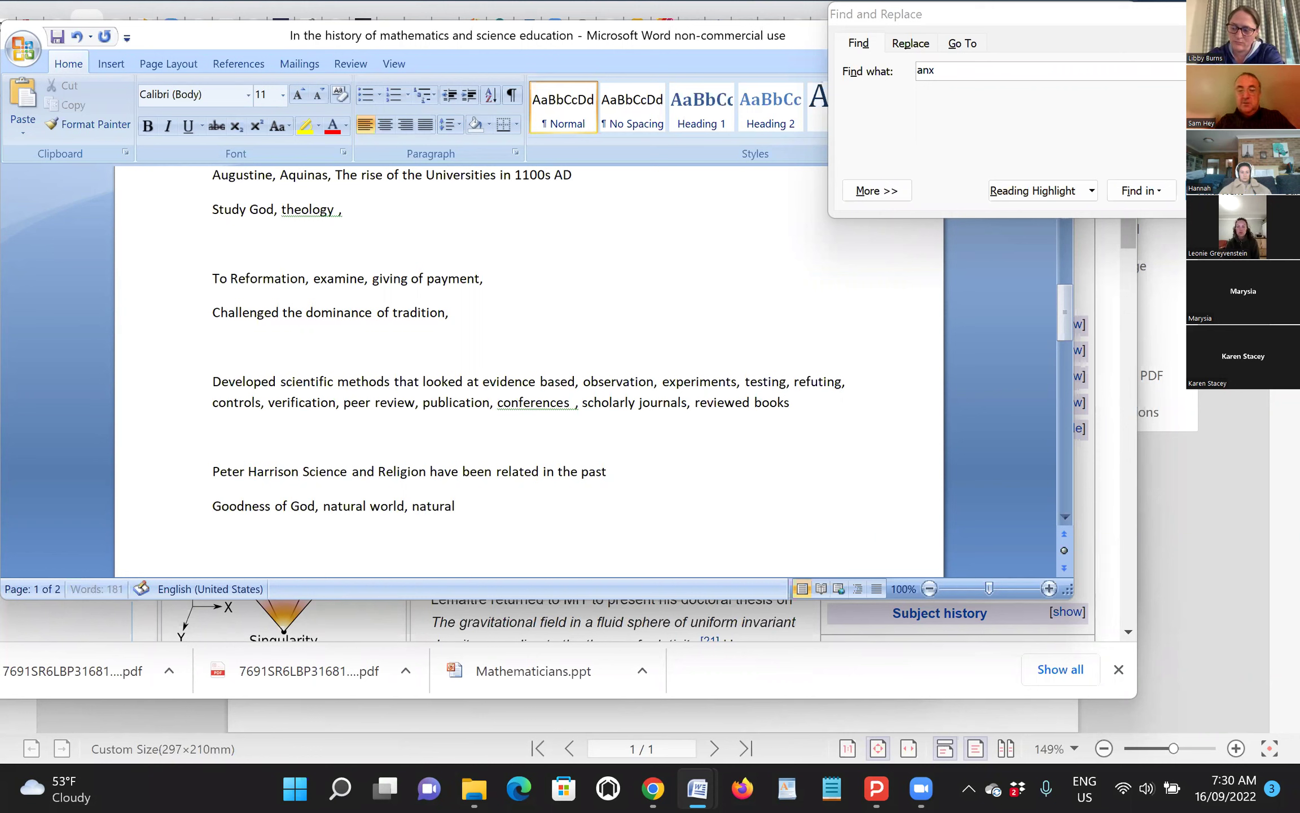
type(" theology, AListe")
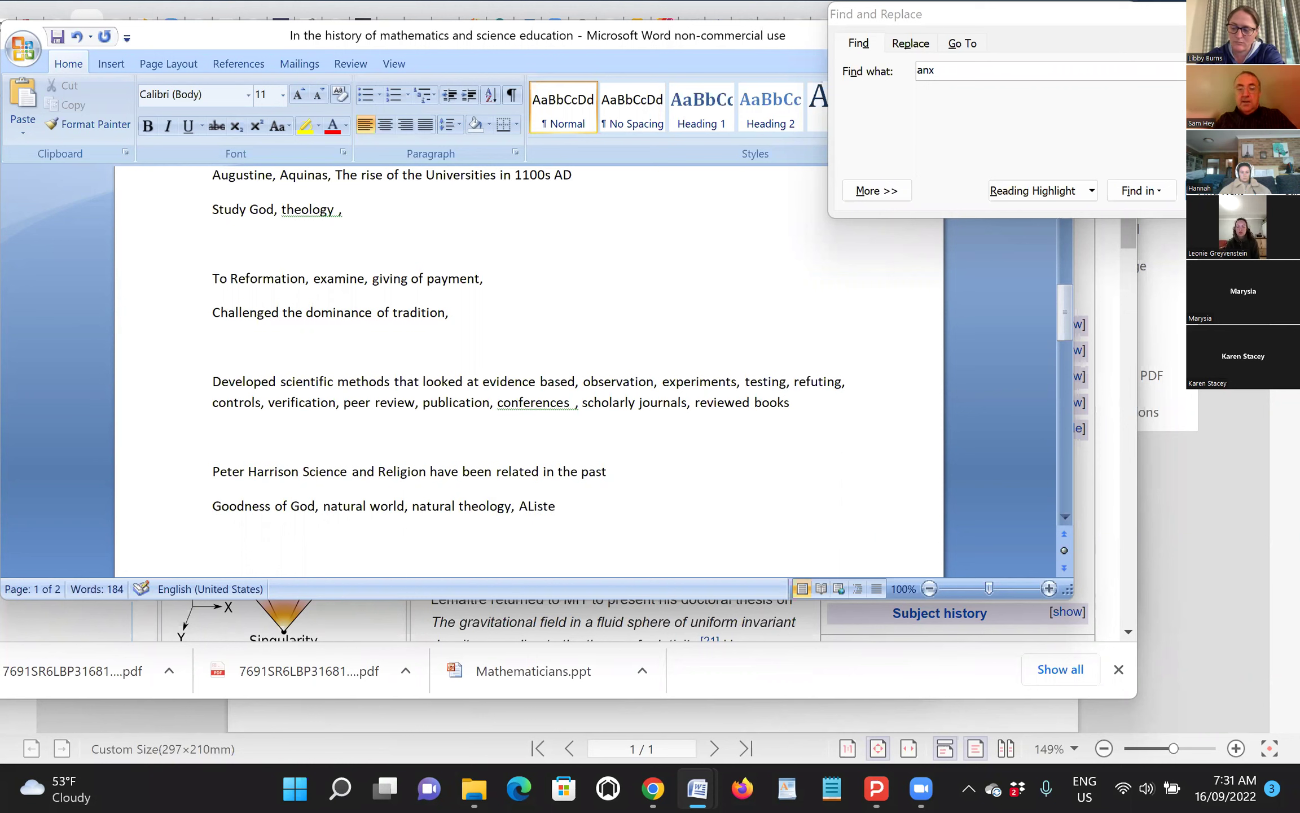
type("r M")
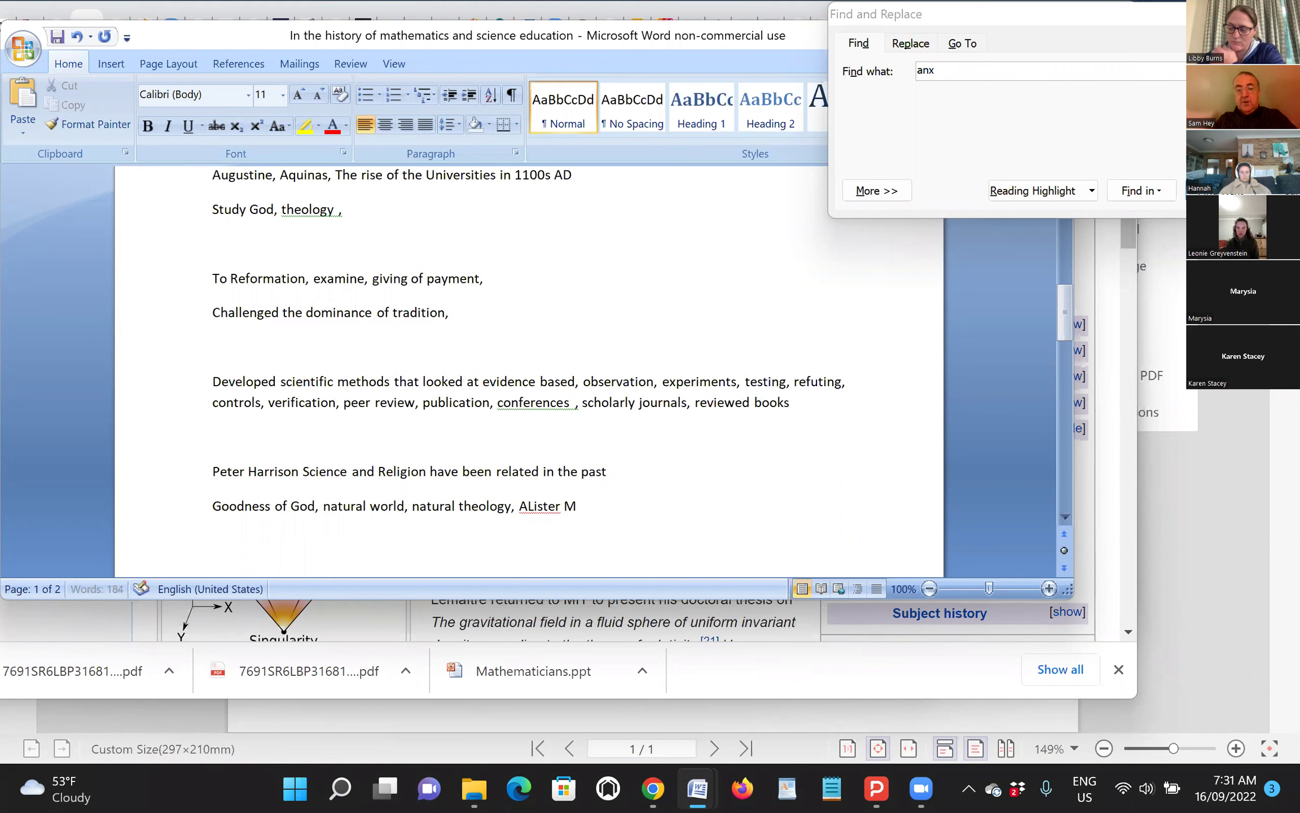
type("cGrath")
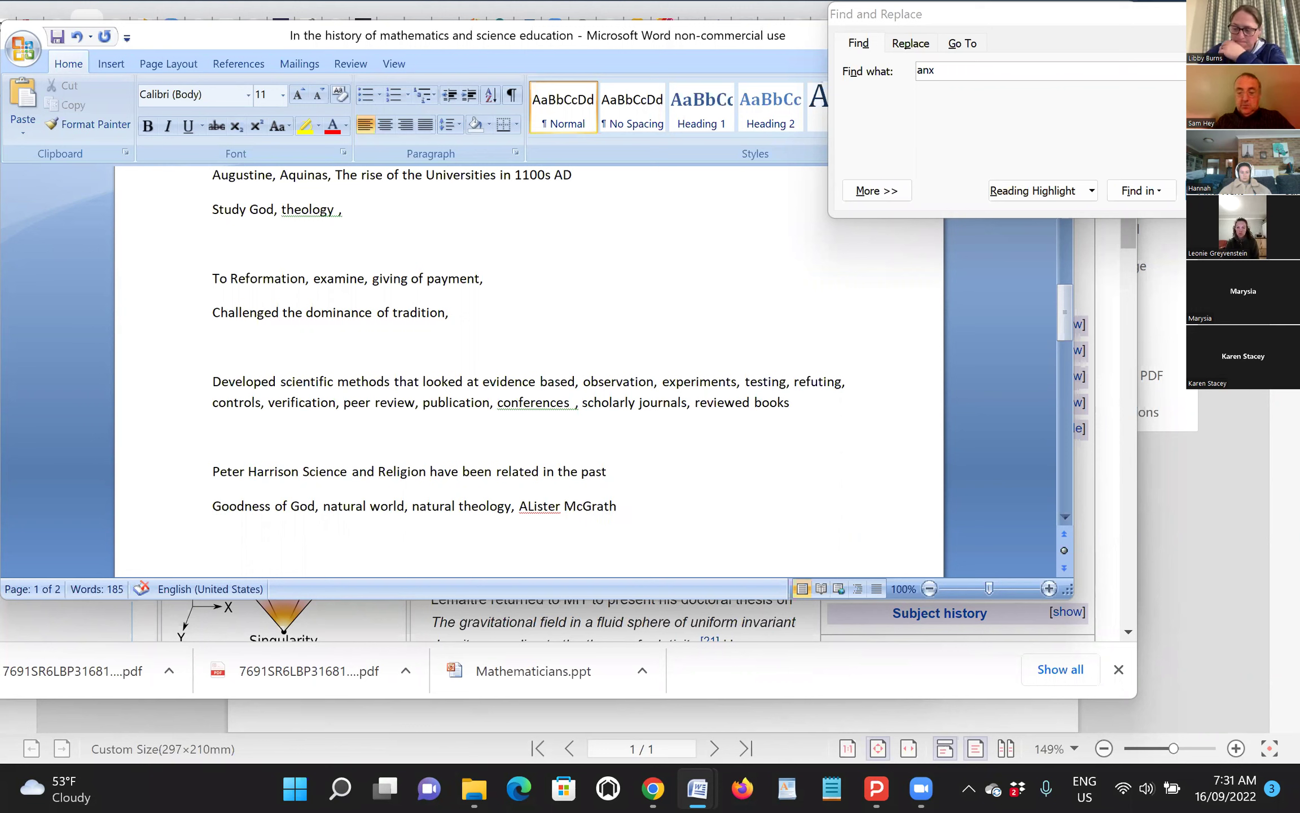
Correct the wrongly capitalised second letter of the theologian's first name to lowercase.
key("Left")
key("Left")
key("Left")
key("Left")
key("Left")
key("Left")
key("Left")
key("Left")
key("Left")
key("Left")
key("BackSpace")
type("l")
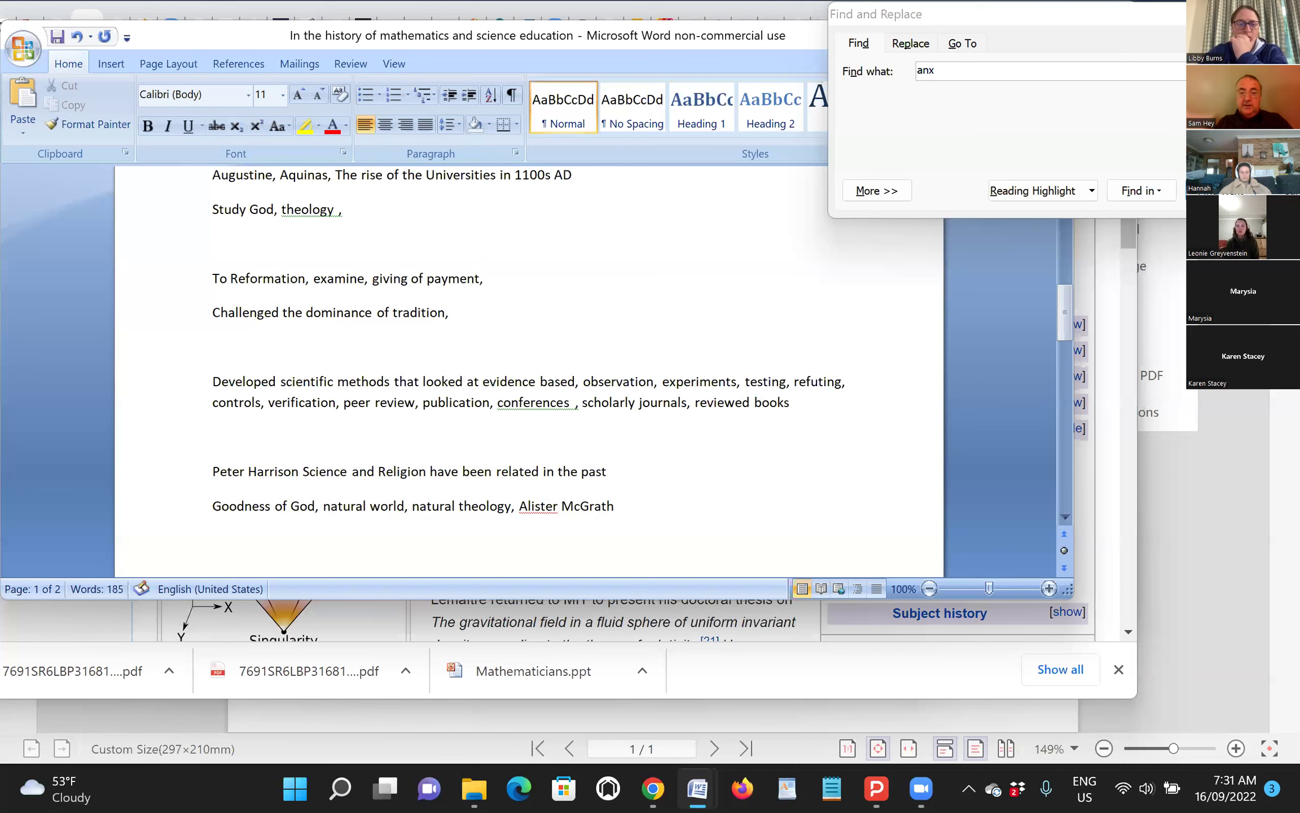
key("ctrl+End")
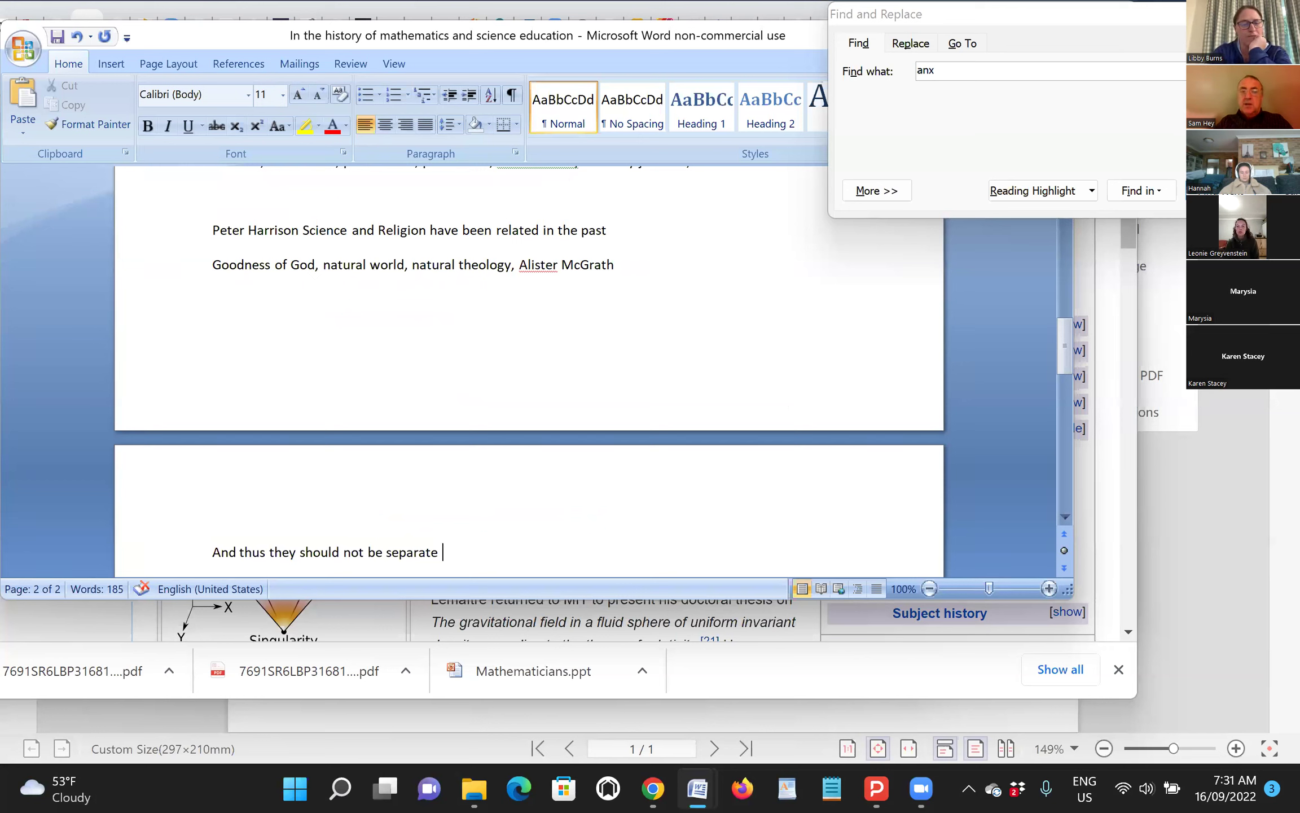
Insert the line 'Sin and the nature of science,' above the closing sentence.
key("ctrl+Left")
key("ctrl+Left")
key("Home")
key("Return")
key("Up")
type("Sin and")
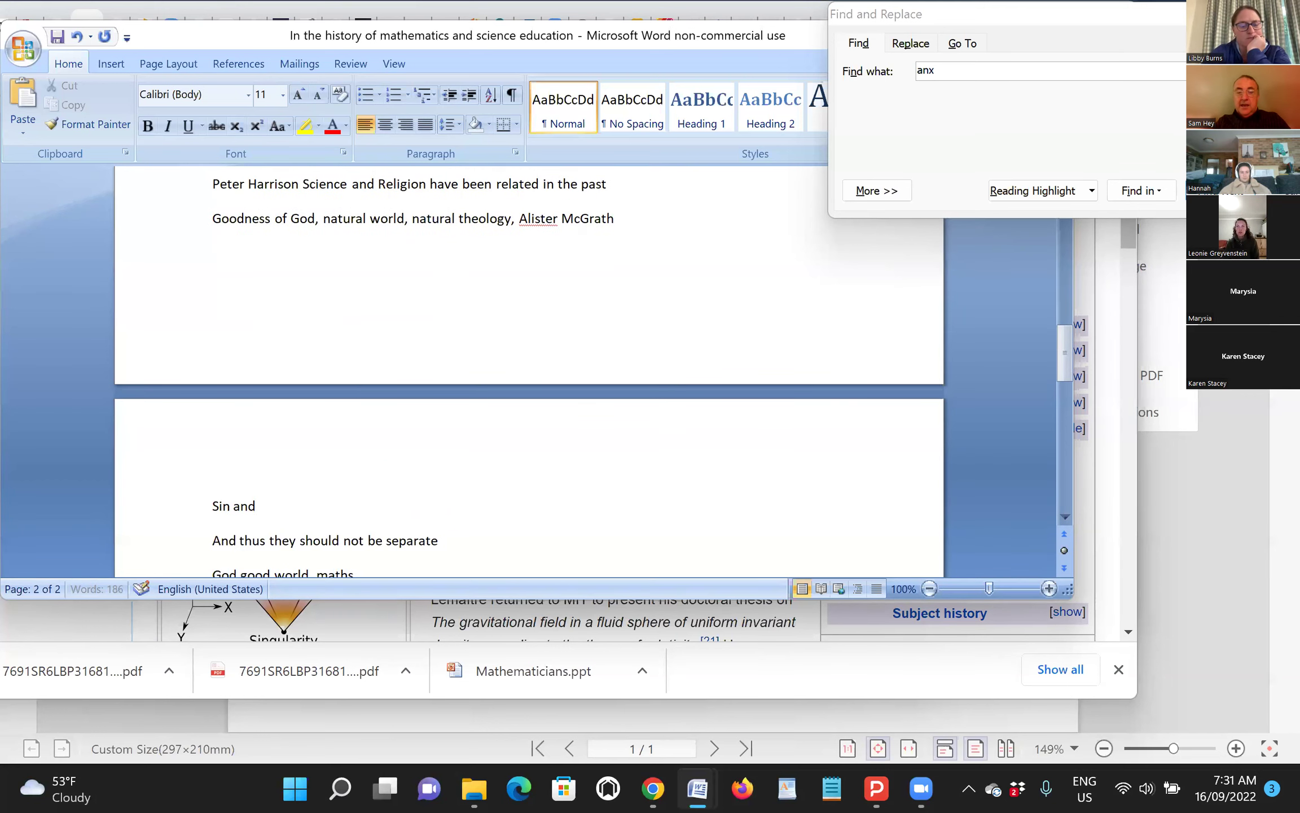
type(" the nature of sinne")
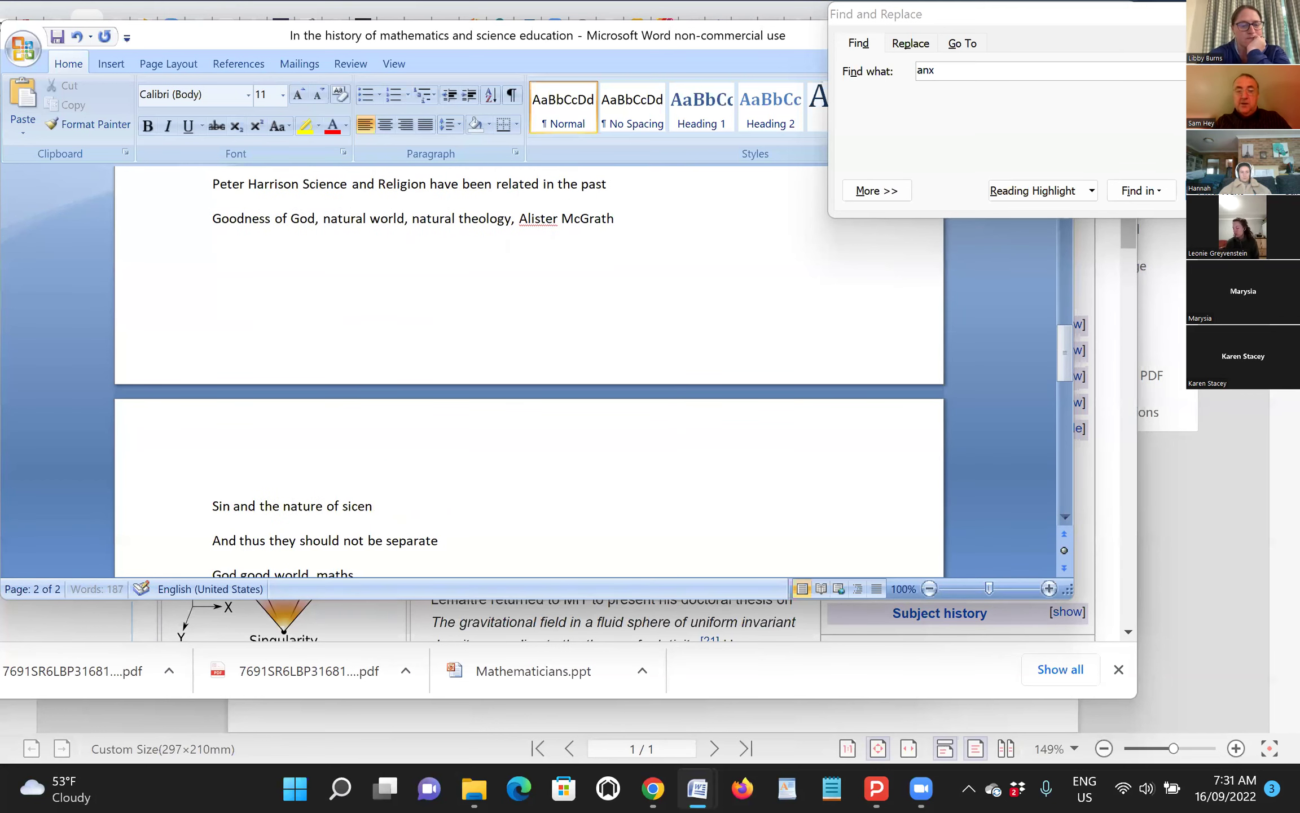
key("BackSpace")
key("BackSpace")
key("BackSpace")
key("BackSpace")
type("cienc")
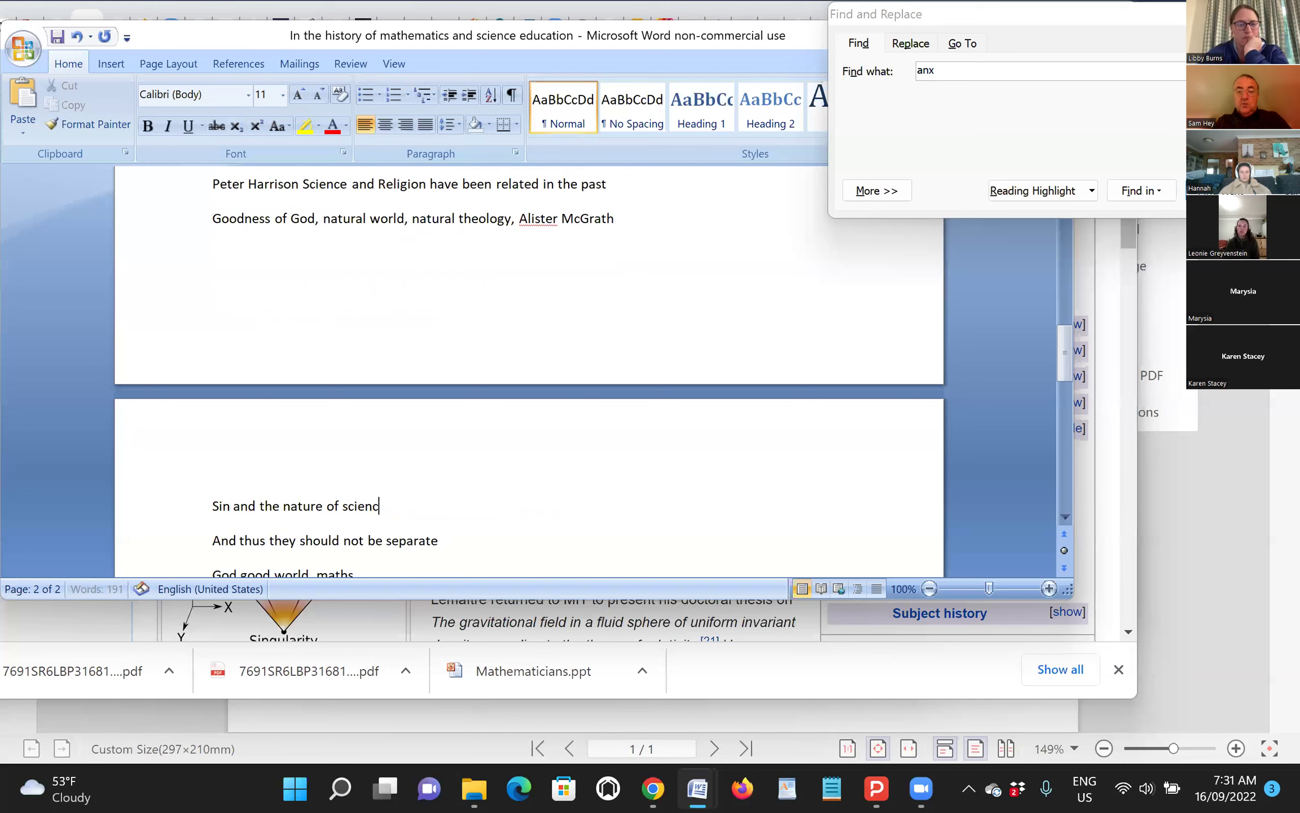
type("e")
key("Return")
key("Left")
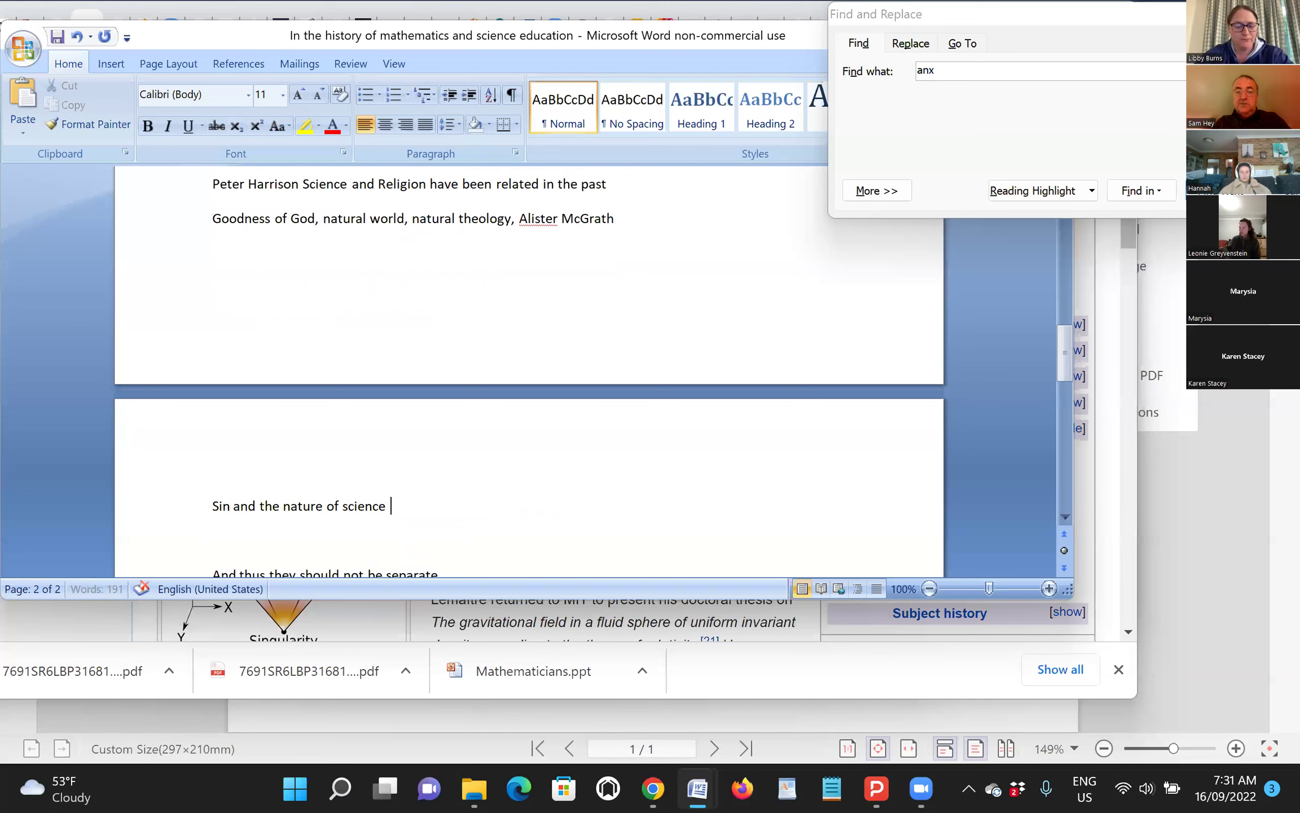
type(",")
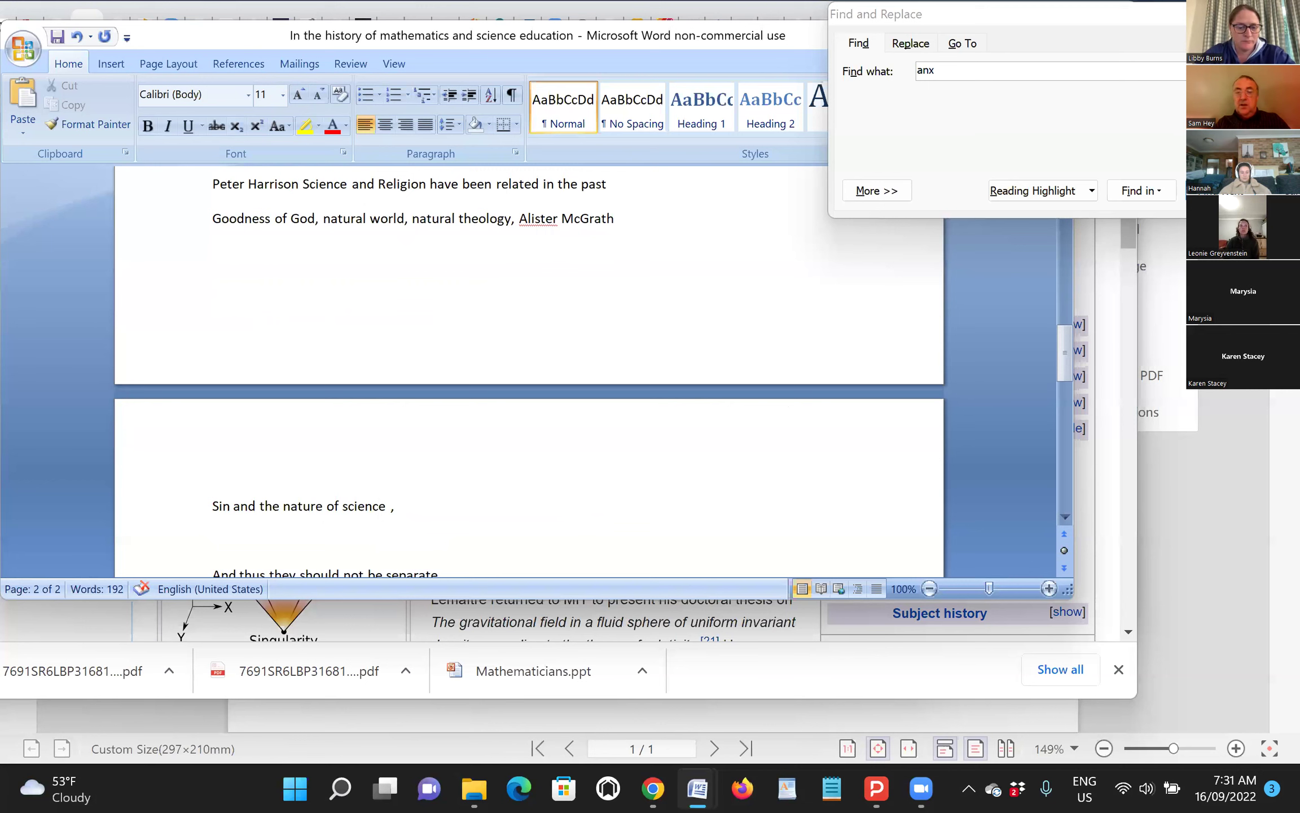
Add an 'And Modern' line below the metaphysics note and a blank line below the creation line.
key("Up")
key("Up")
key("Up")
key("Up")
key("Up")
key("Up")
key("Up")
key("Up")
key("Up")
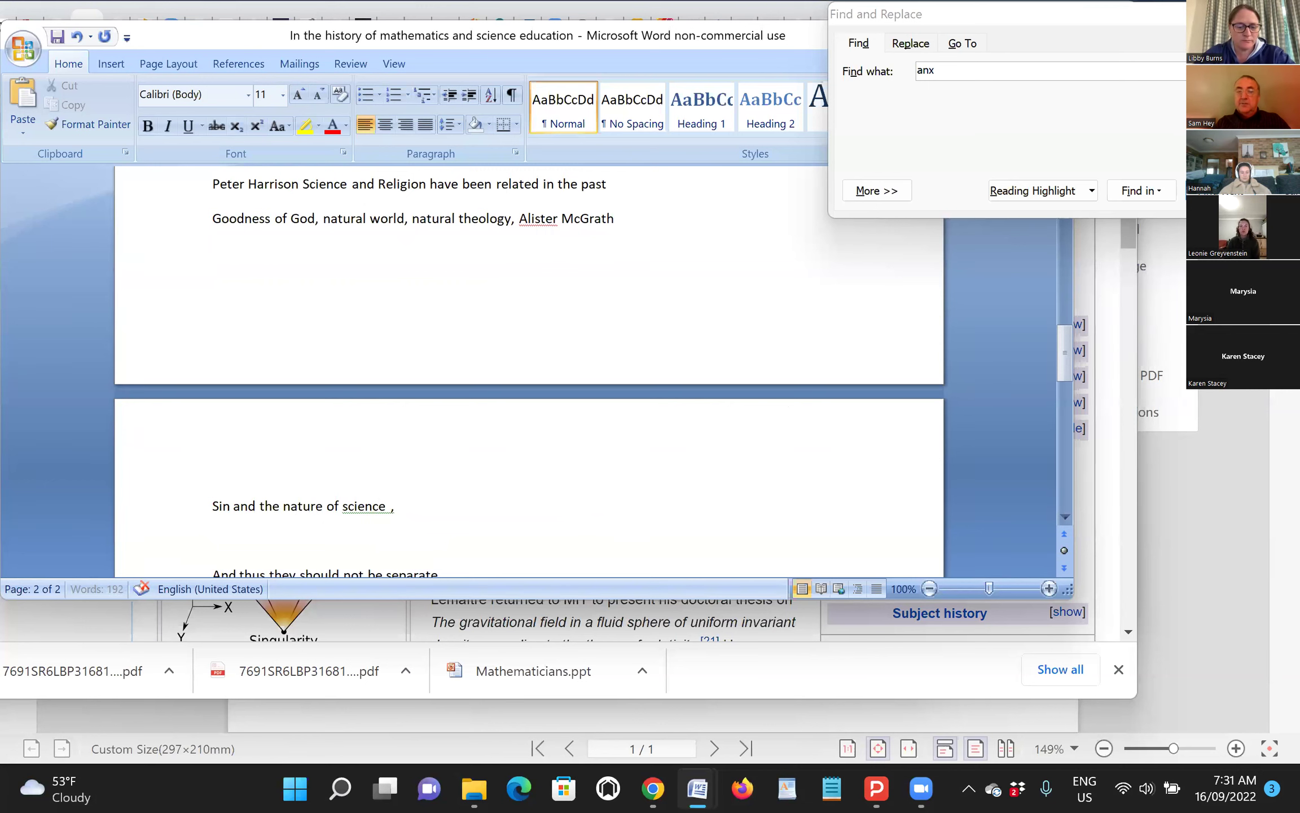
key("Up")
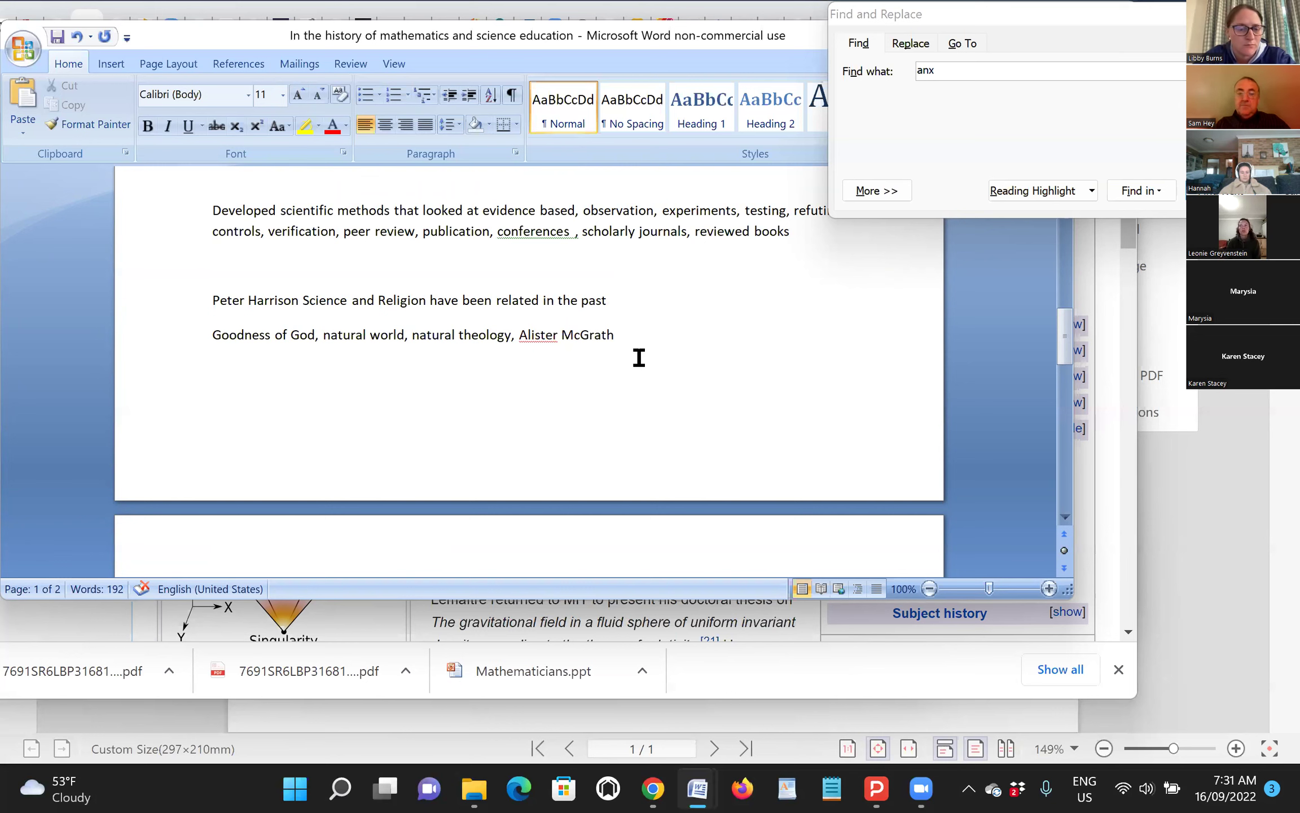
scroll(639, 357, "down", 5)
scroll(639, 357, "down", 1)
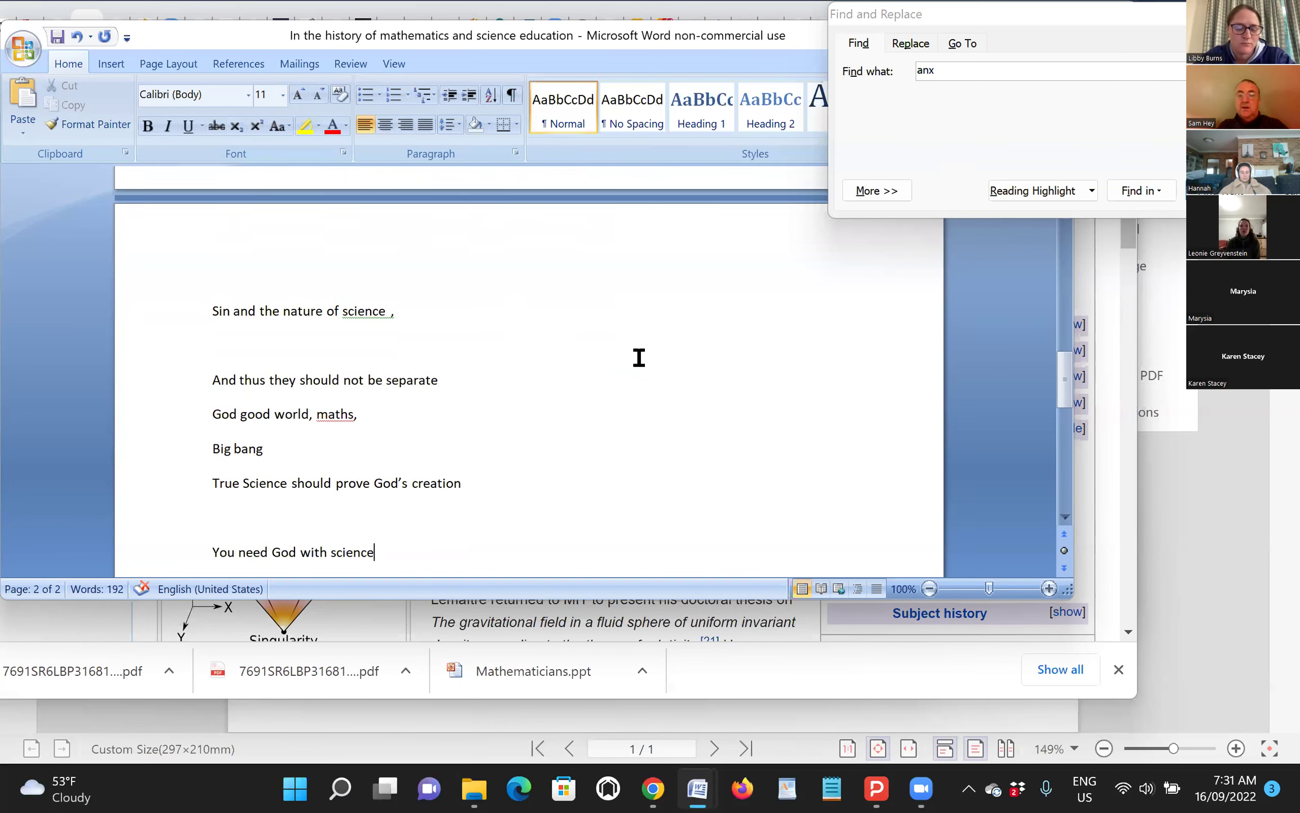
scroll(639, 357, "down", 1)
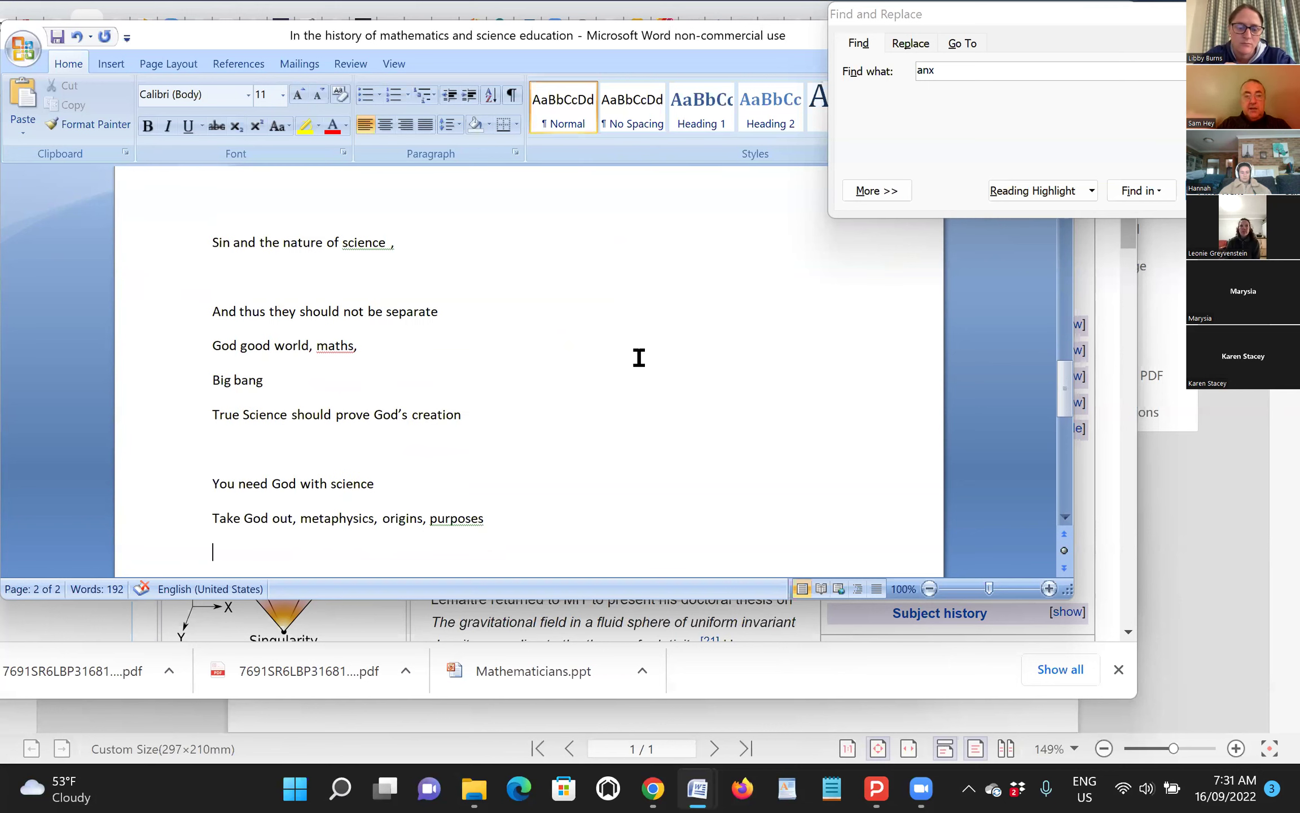
key("Return")
type("And Modern")
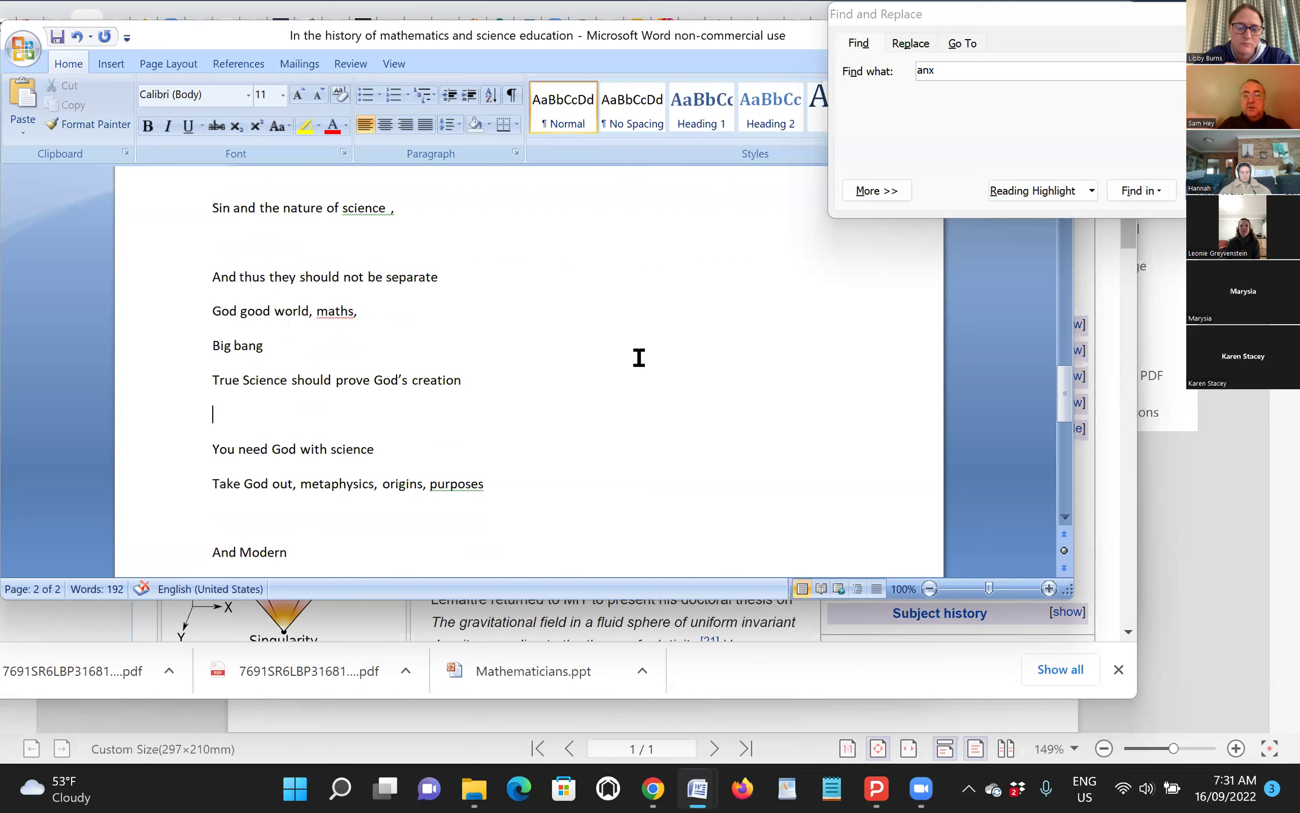
left_click(639, 357)
key("Return")
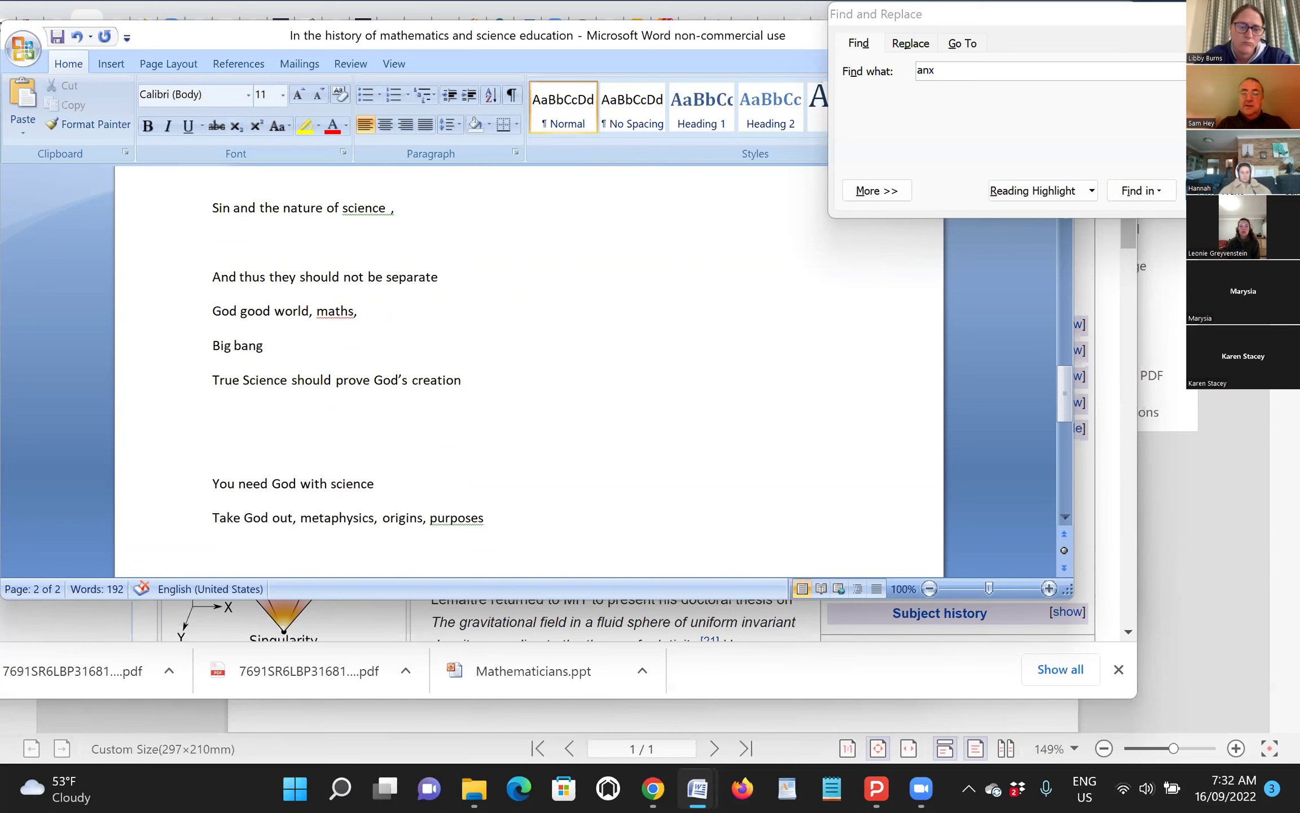
key("Down")
key("Down")
key("Down")
key("Down")
Add 'consumerist - using things as tools' above 'You need God with science'.
left_click(213, 414)
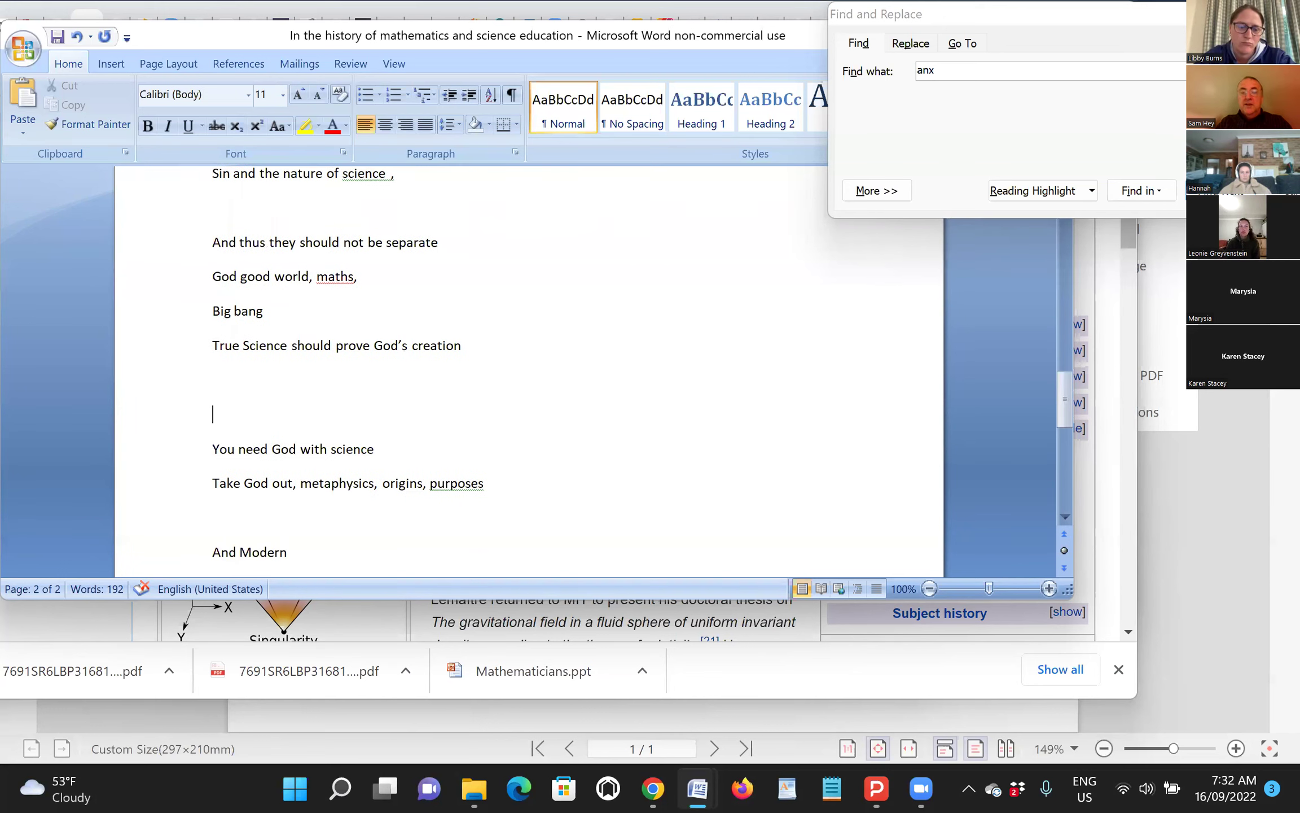
key("Return")
type("consu")
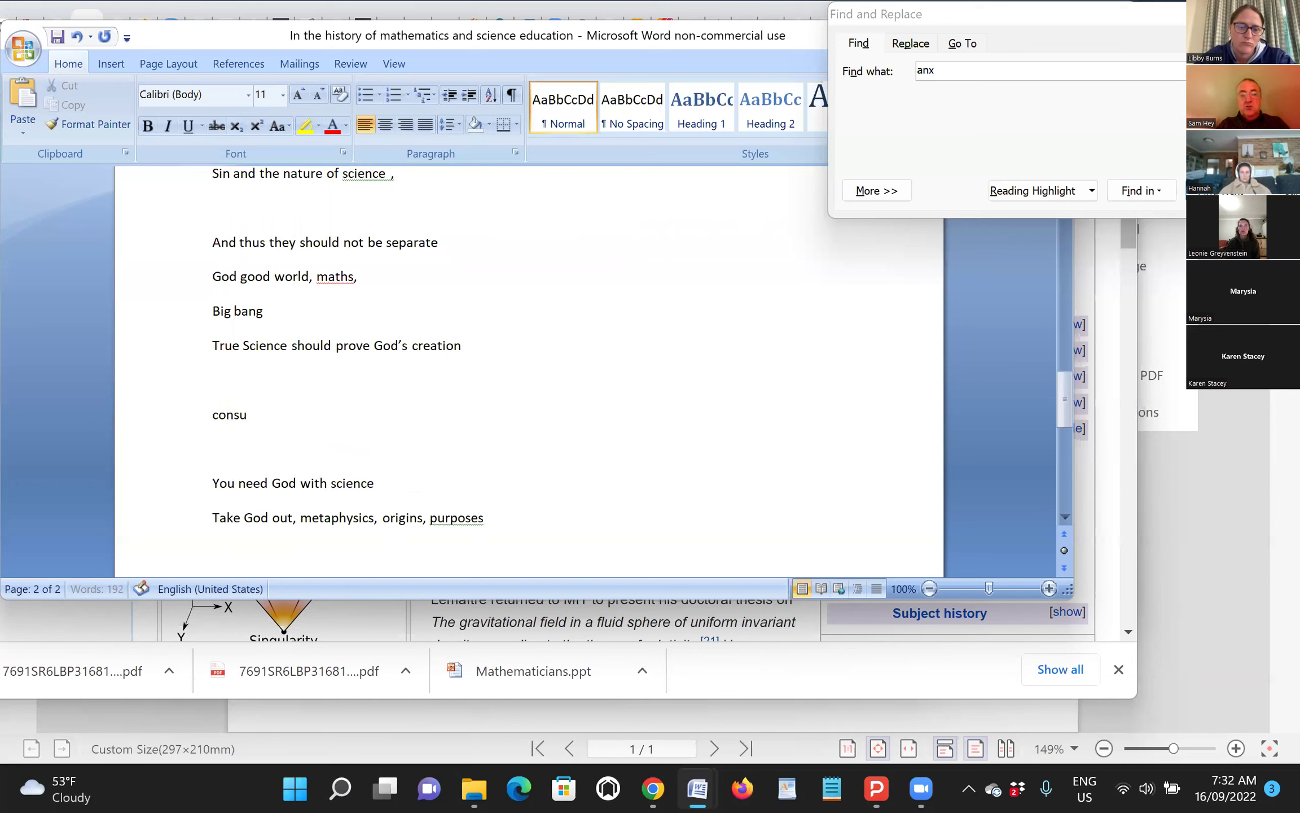
type("meris")
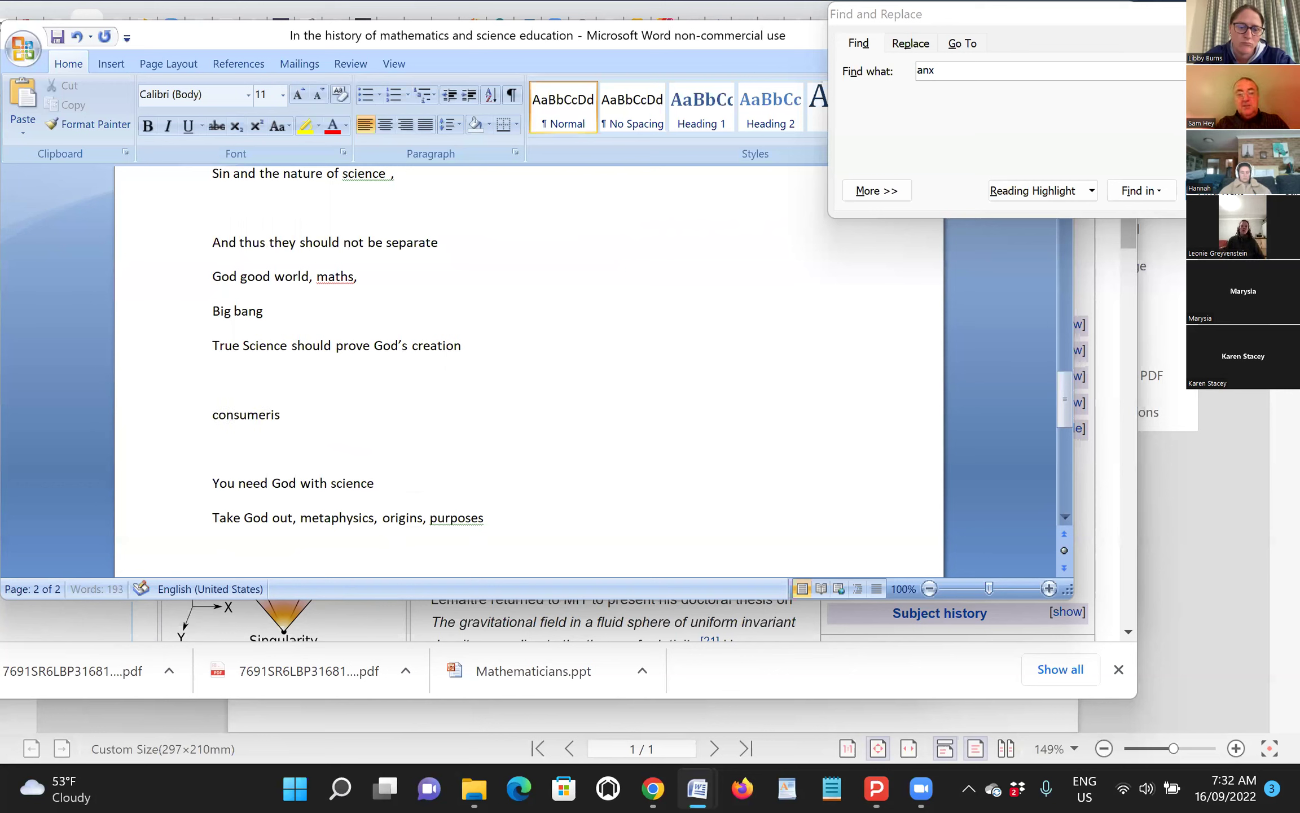
type("t - ")
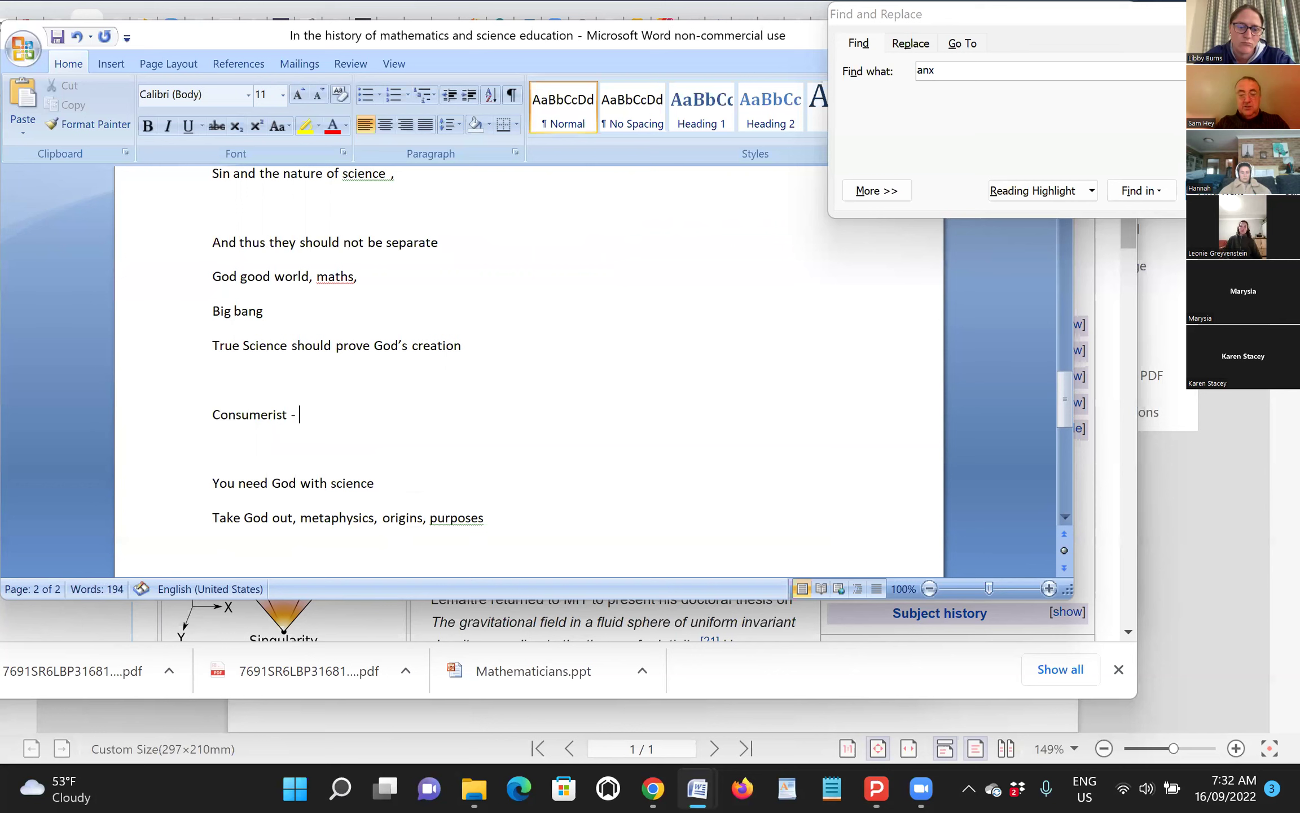
type("using things as")
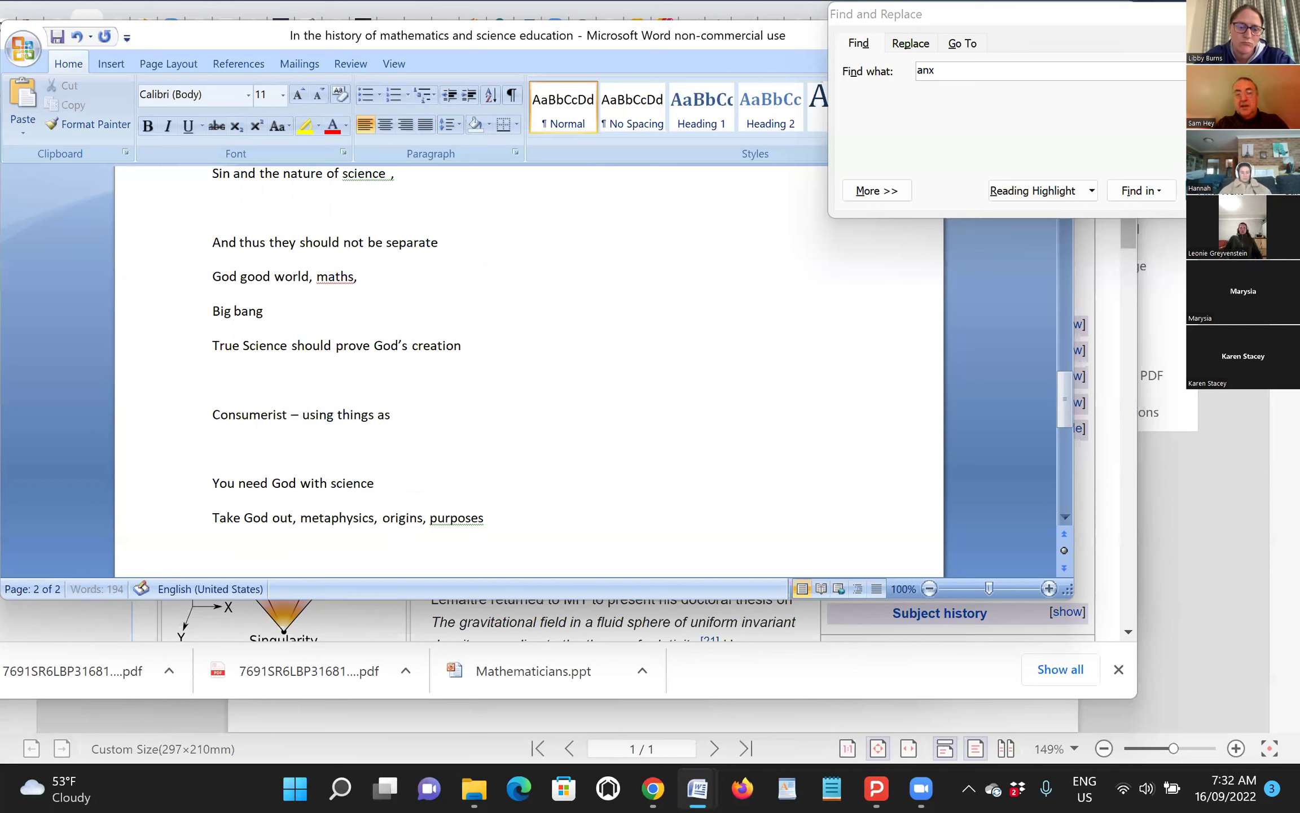
type(" tools")
key("Return")
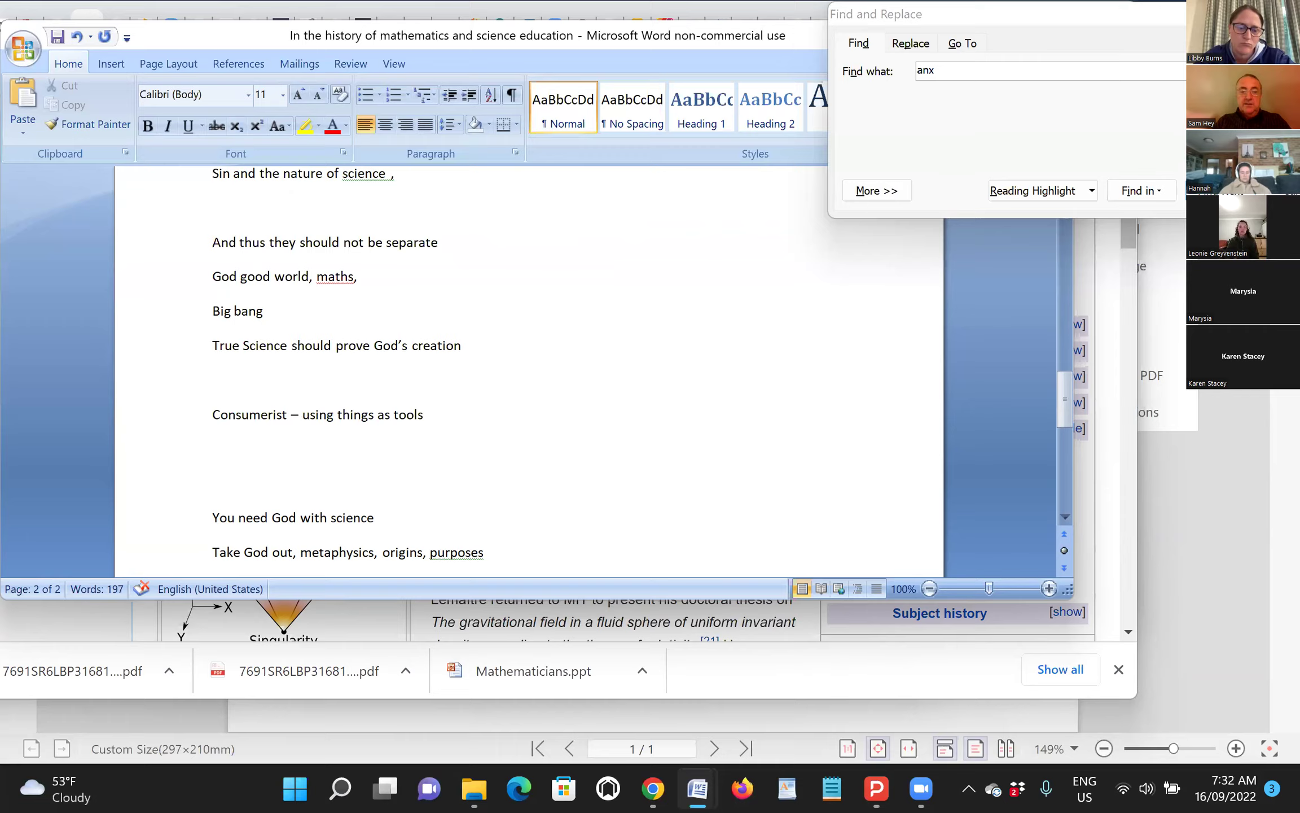
key("super+Tab")
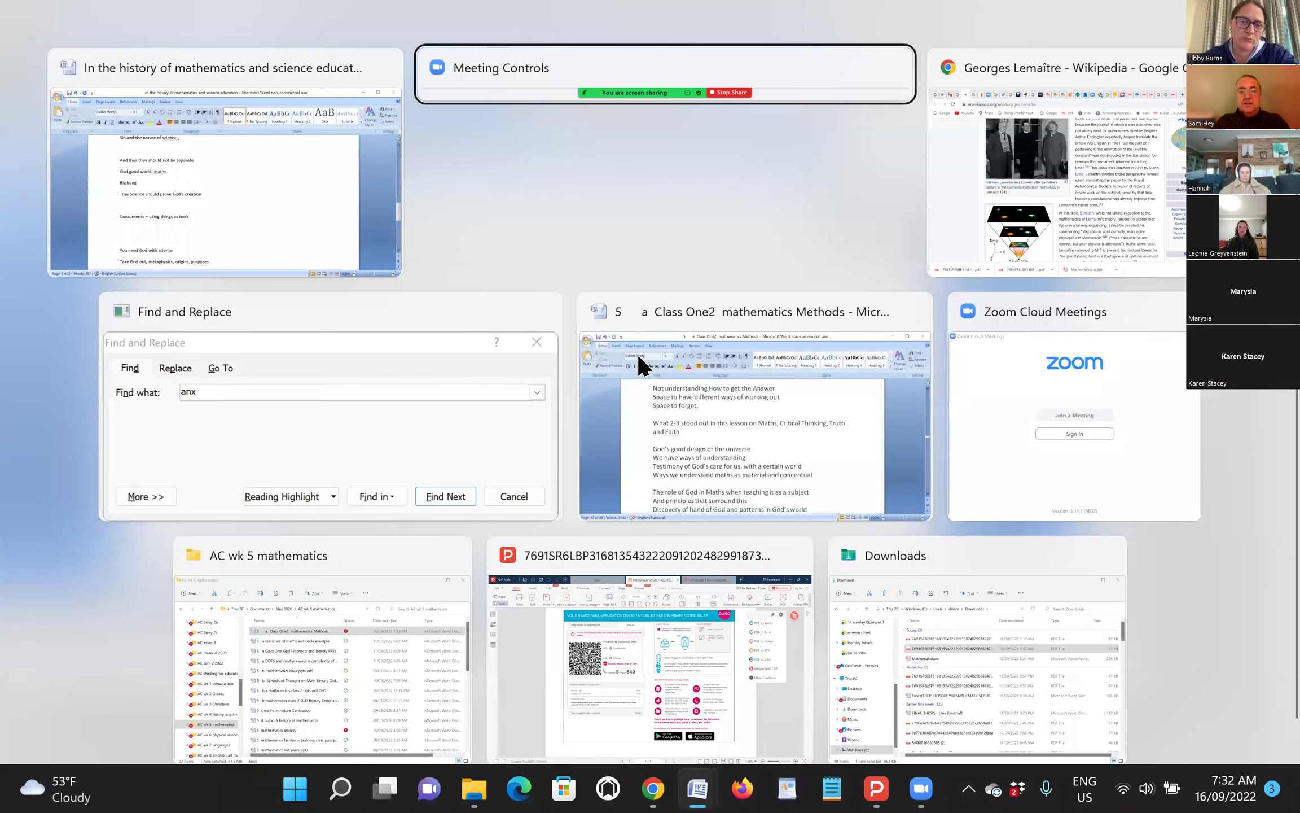
Return to the history of mathematics notes and jump to their end.
key("Down")
key("Right")
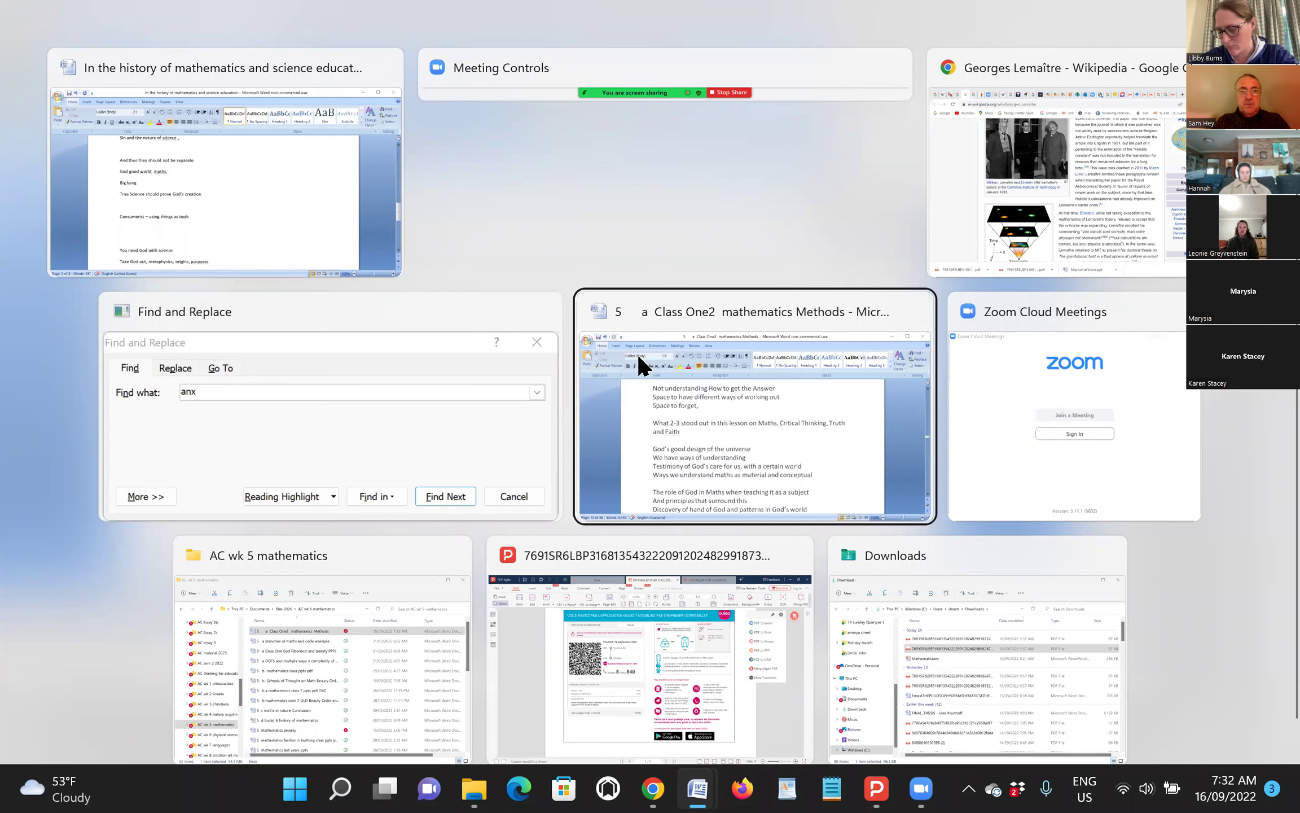
key("Left")
key("Up")
key("Return")
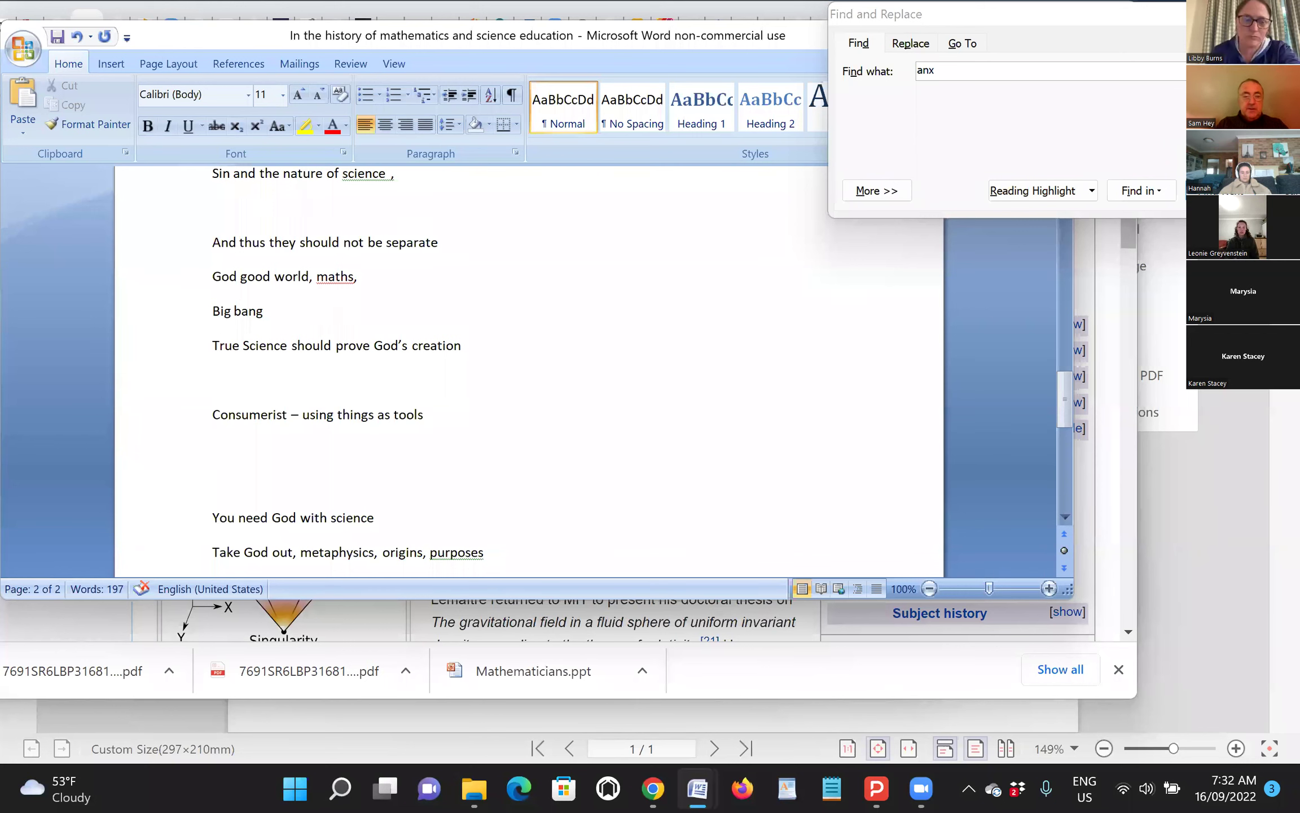
key("ctrl+End")
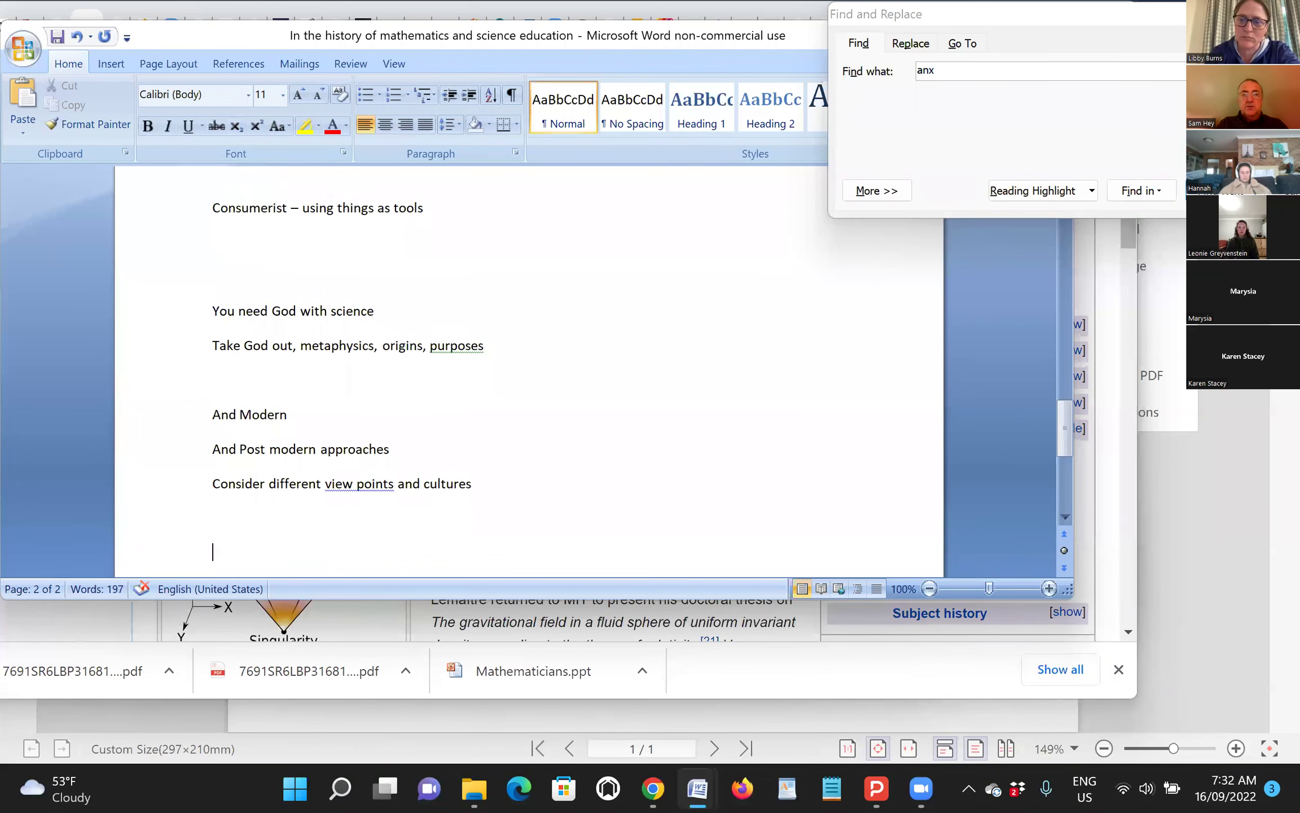
Switch to the Class One2 mathematics Methods document from Task View.
key("super+Tab")
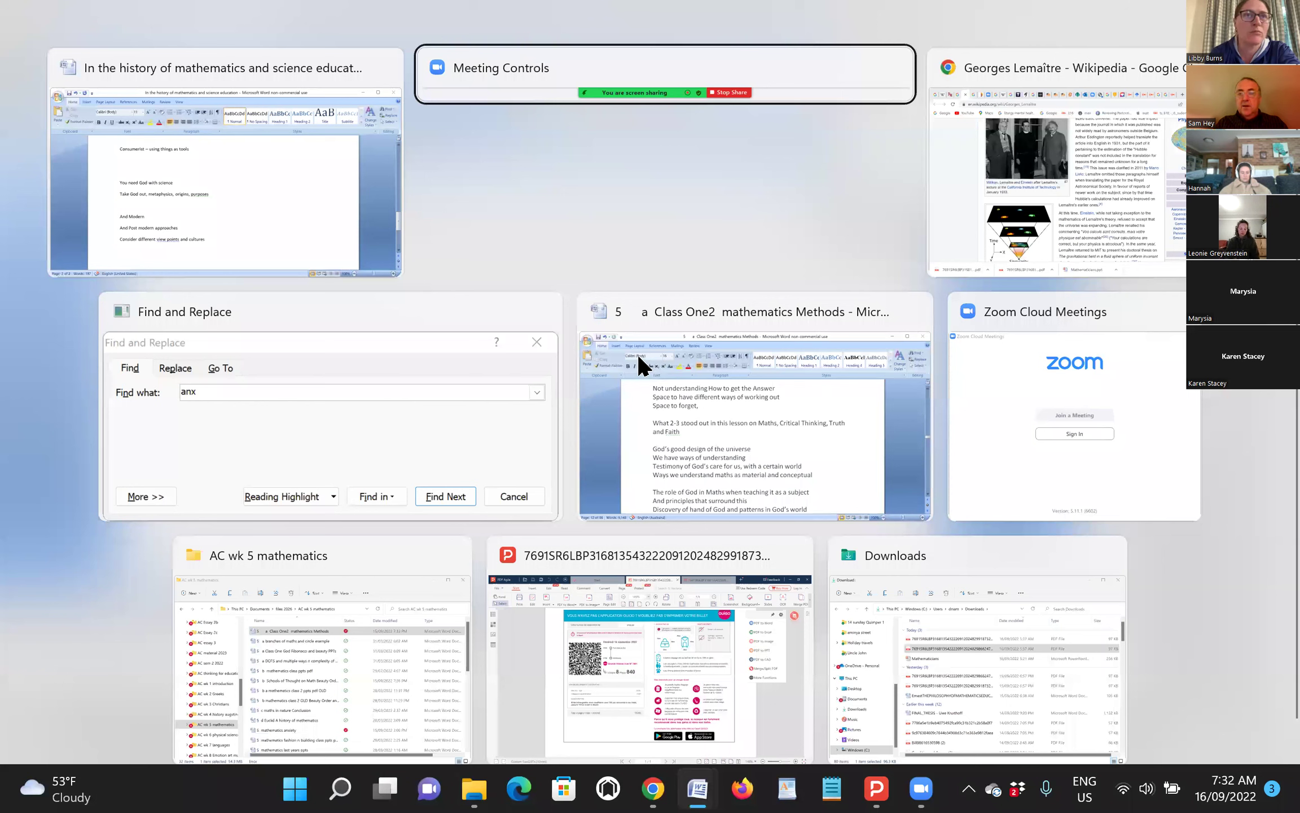
key("Right")
key("Down")
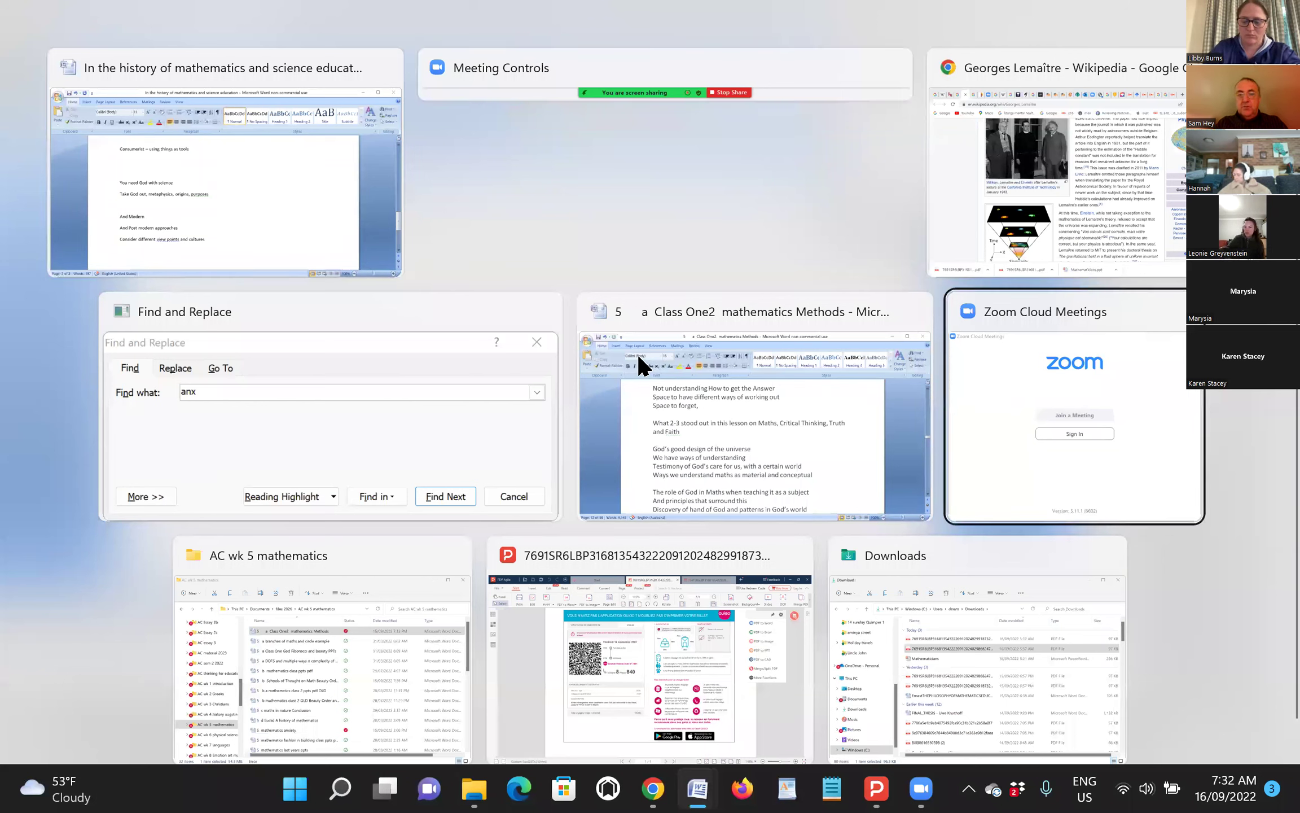
key("Left")
Find 'method' in the Class One2 notes and step through matches to Descartes' Discourse on Method.
key("Return")
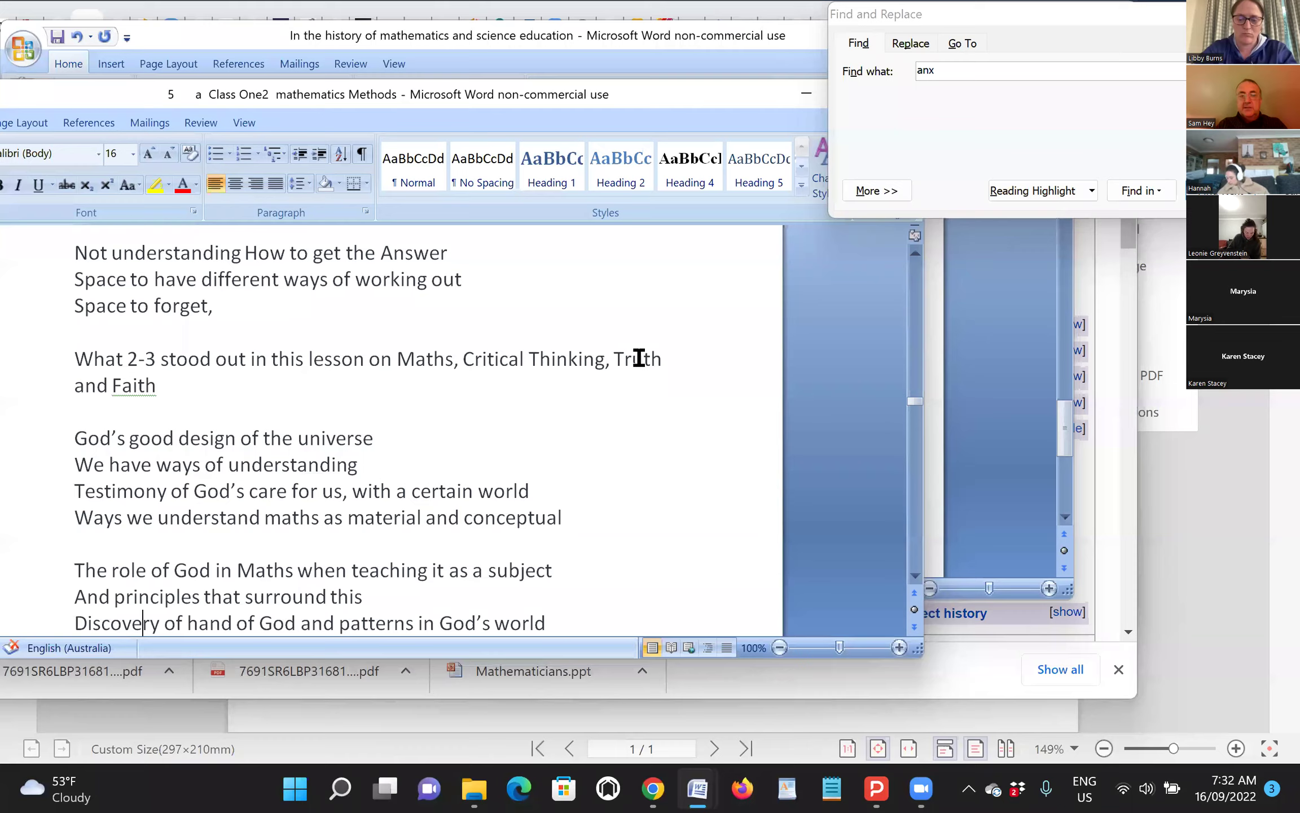
key("ctrl+f")
type("method")
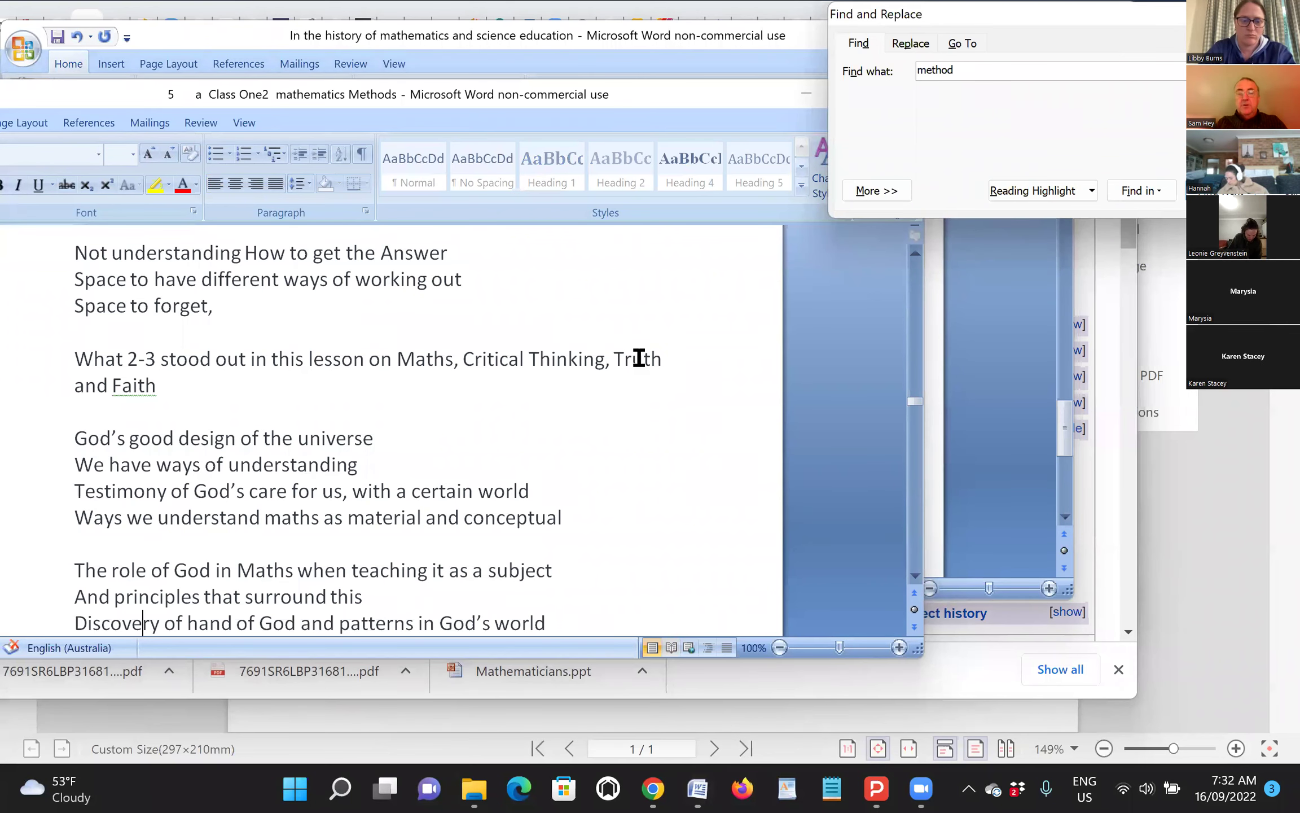
key("Return")
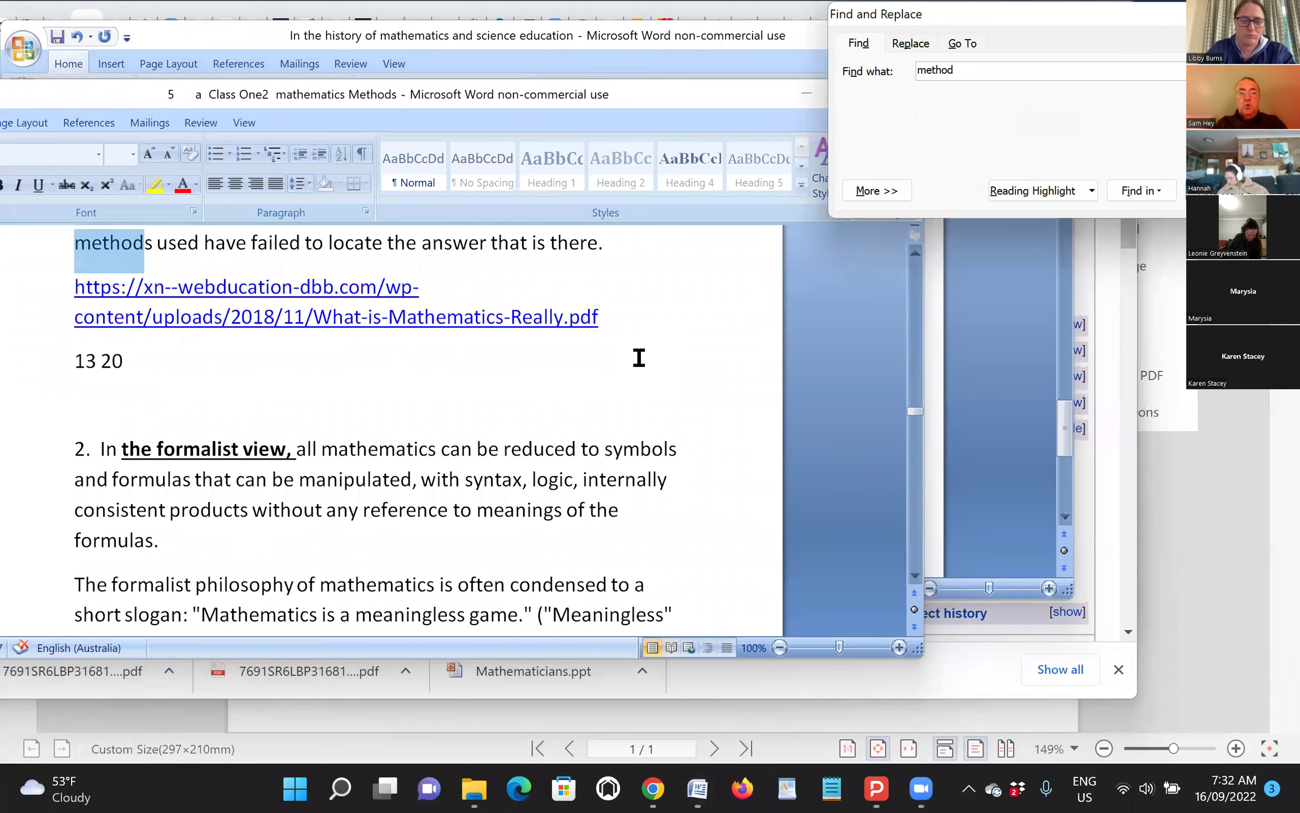
key("Return")
key("Return")
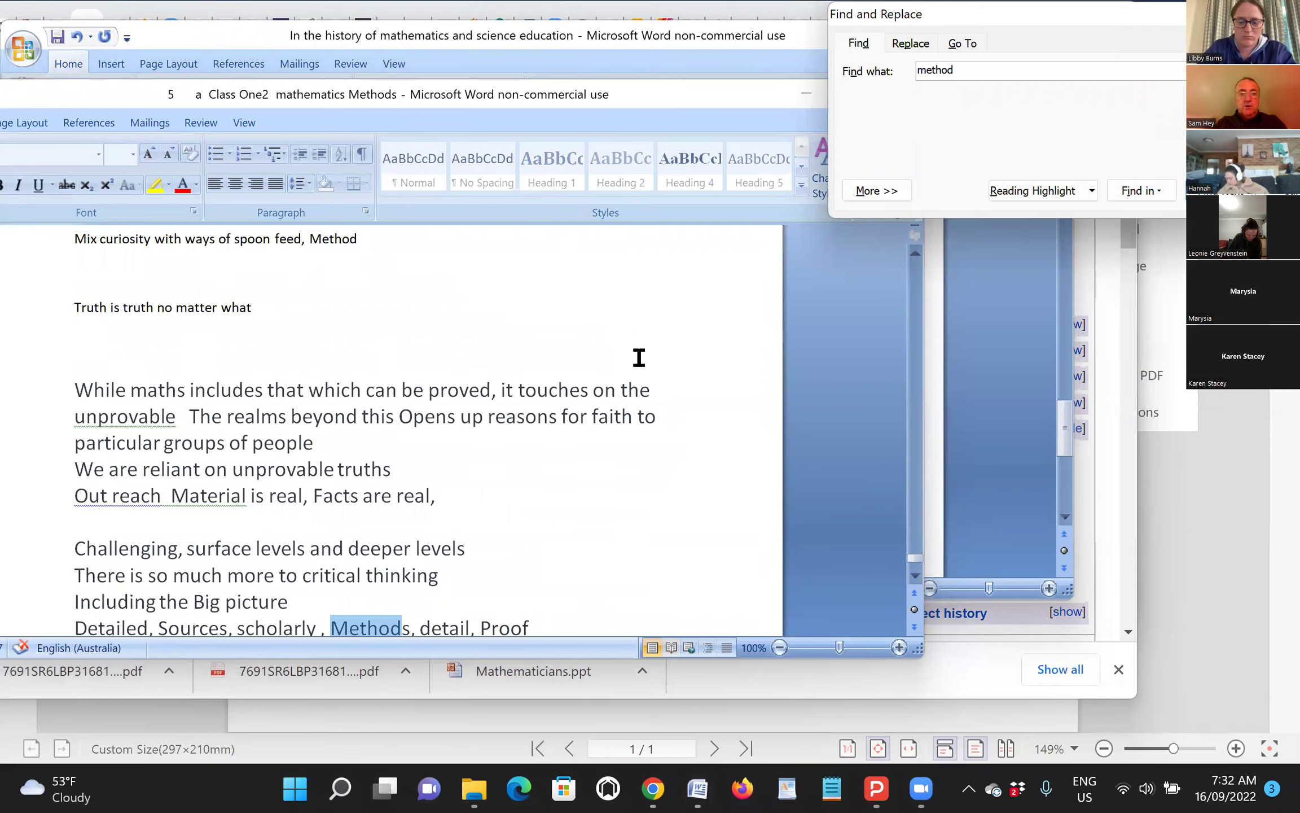
key("Return")
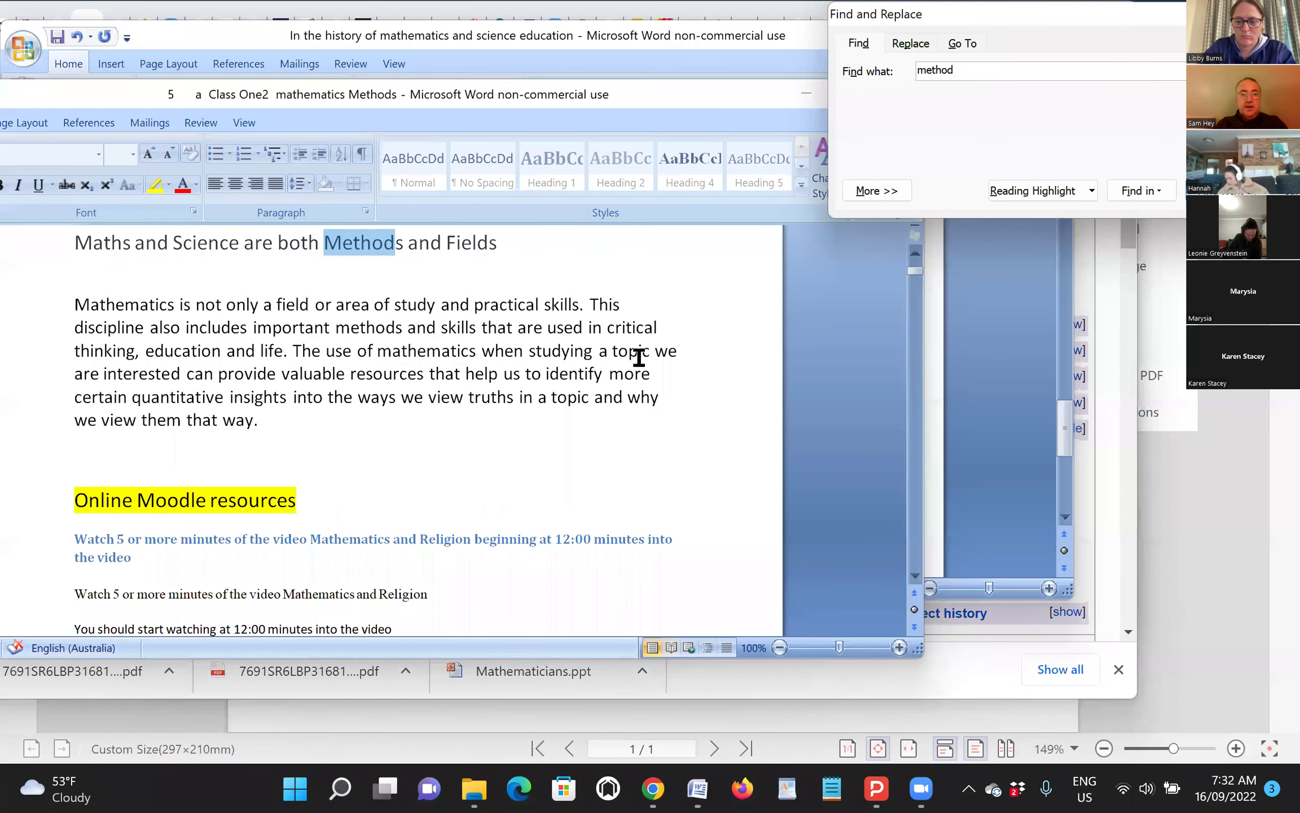
key("Return")
key("Return")
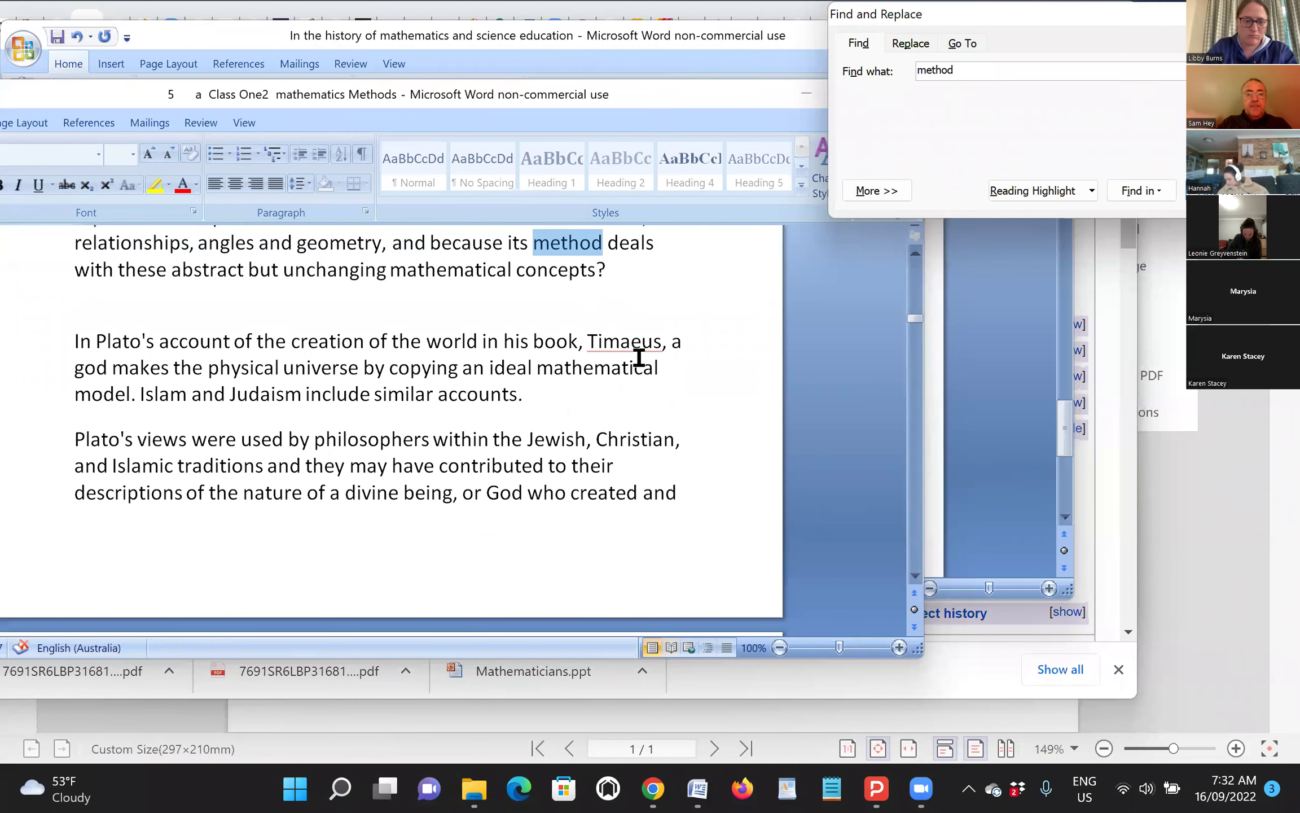
key("Return")
key("Return")
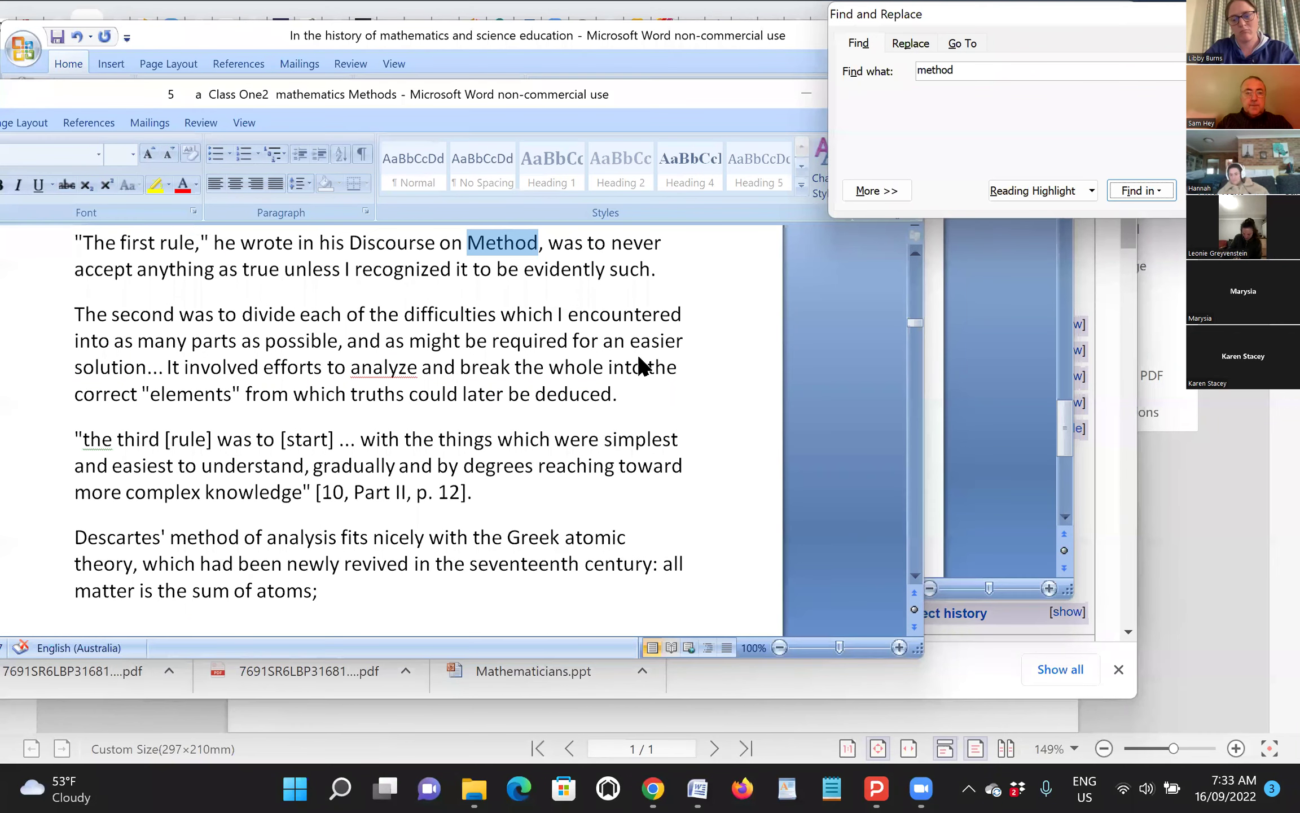
key("alt+r")
Add a '+++' separator and blank lines below the spoon-feeding exercise question.
left_click(335, 390)
scroll(334, 384, "up", 2)
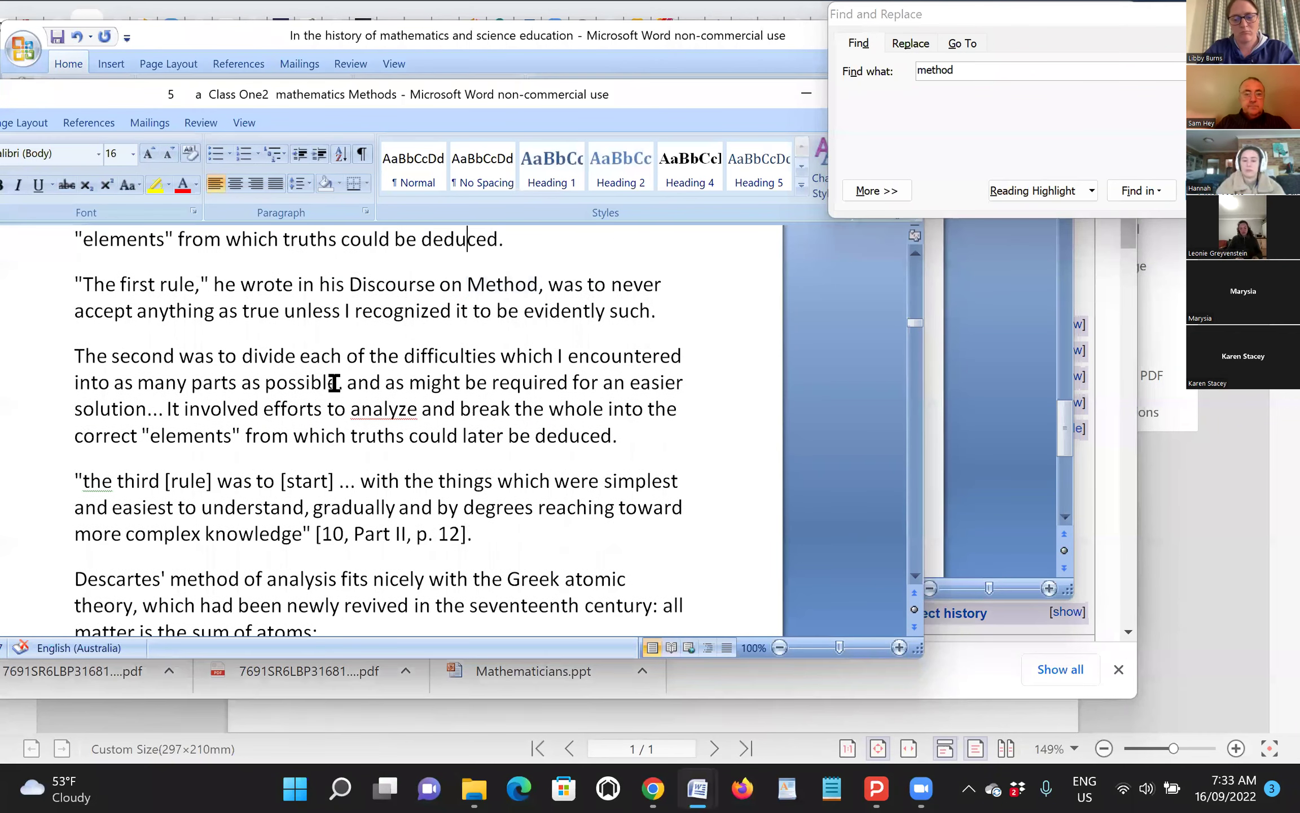
scroll(335, 382, "up", 5)
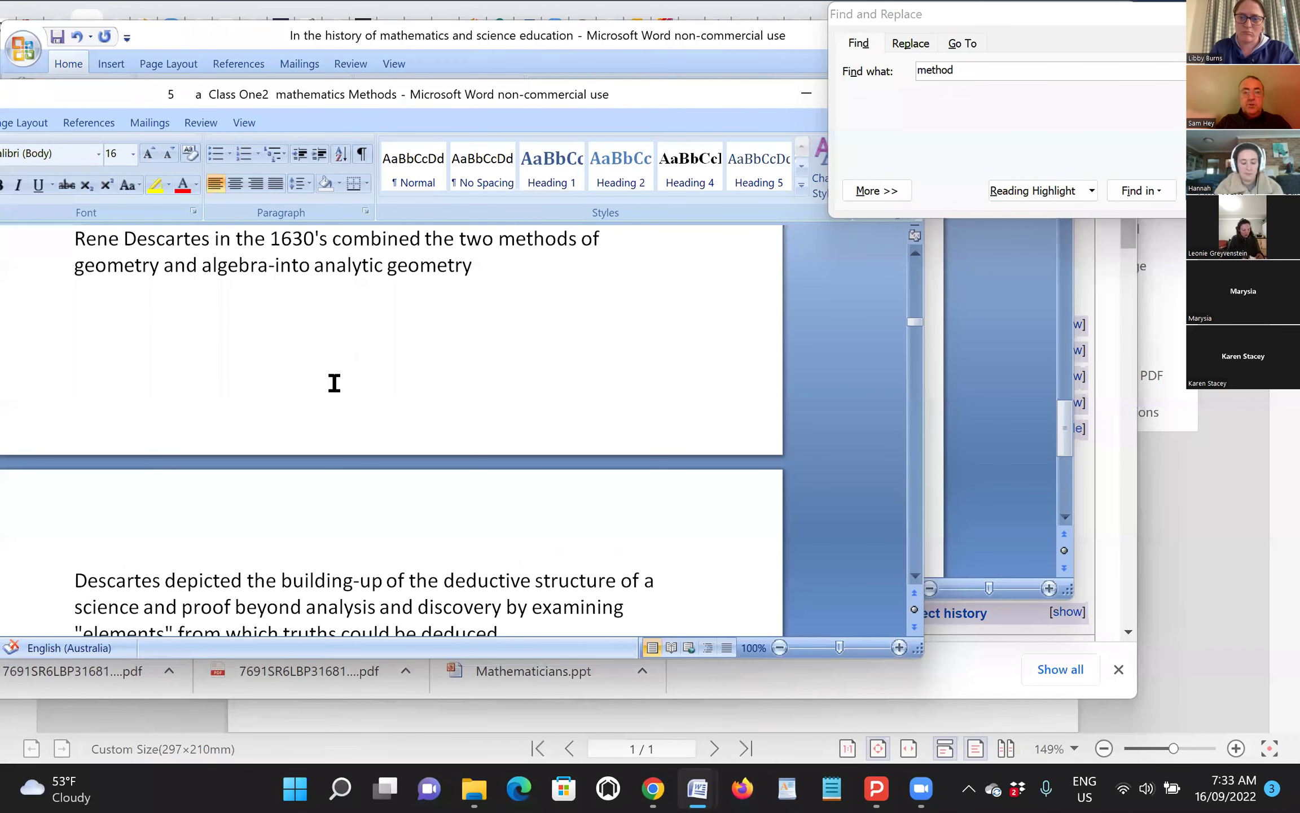
scroll(335, 383, "down", 1)
scroll(335, 383, "down", 3)
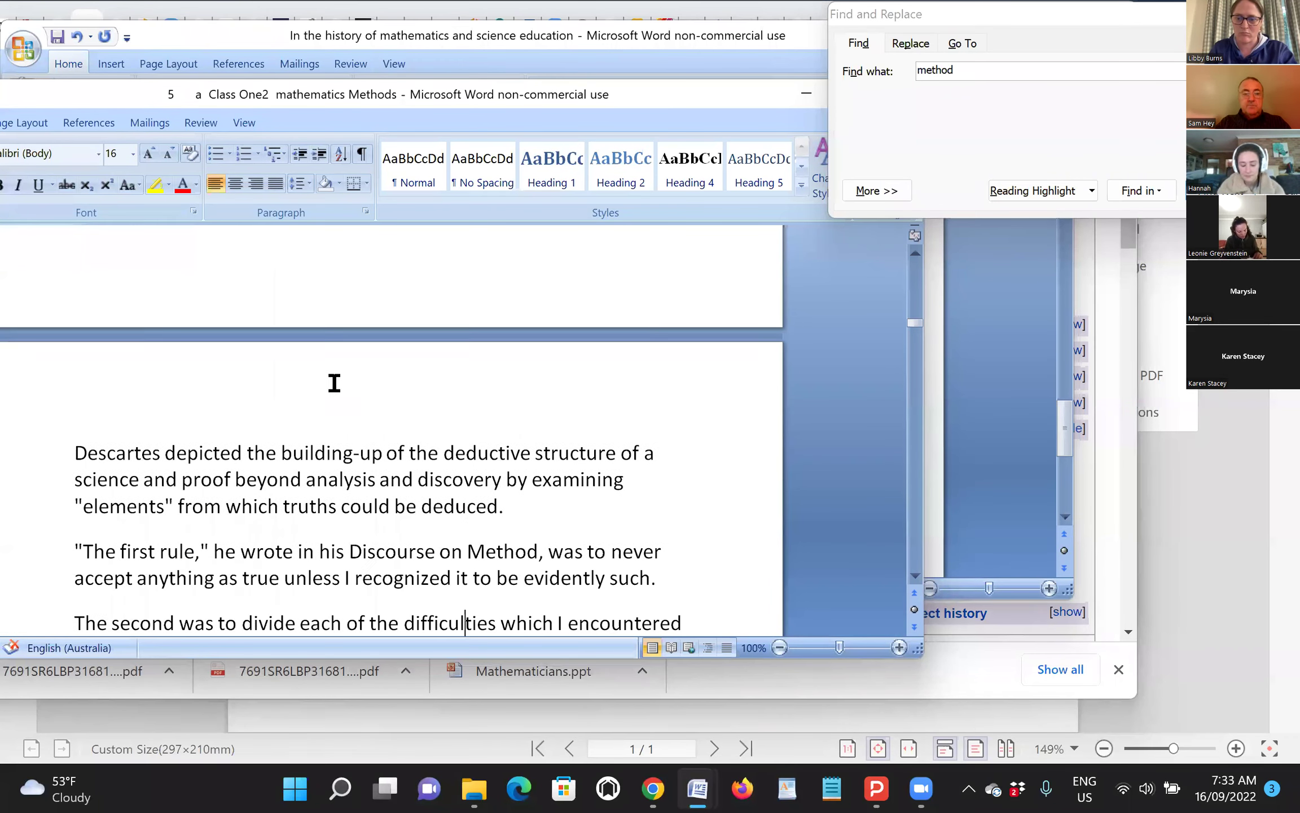
scroll(335, 384, "down", 2)
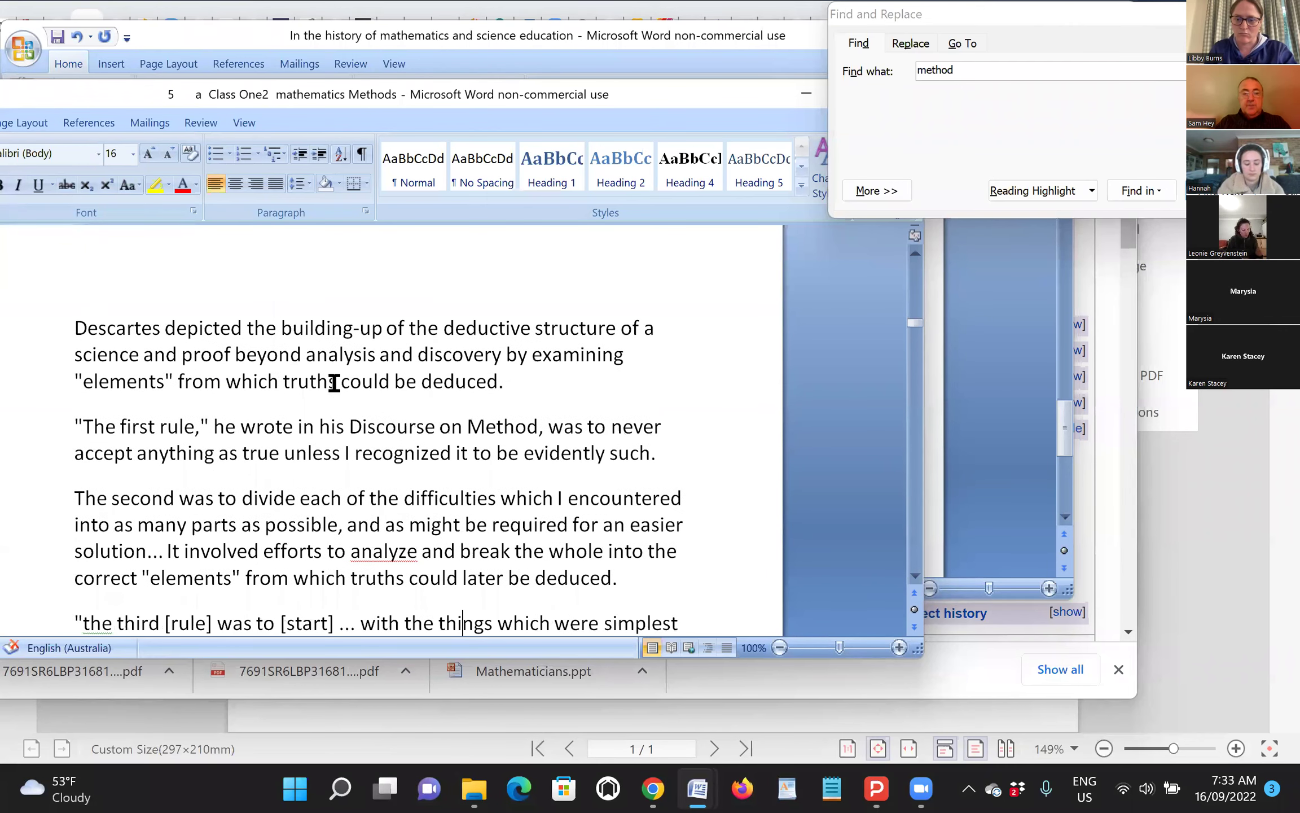
key("Down")
key("Down")
key("Down")
key("Down")
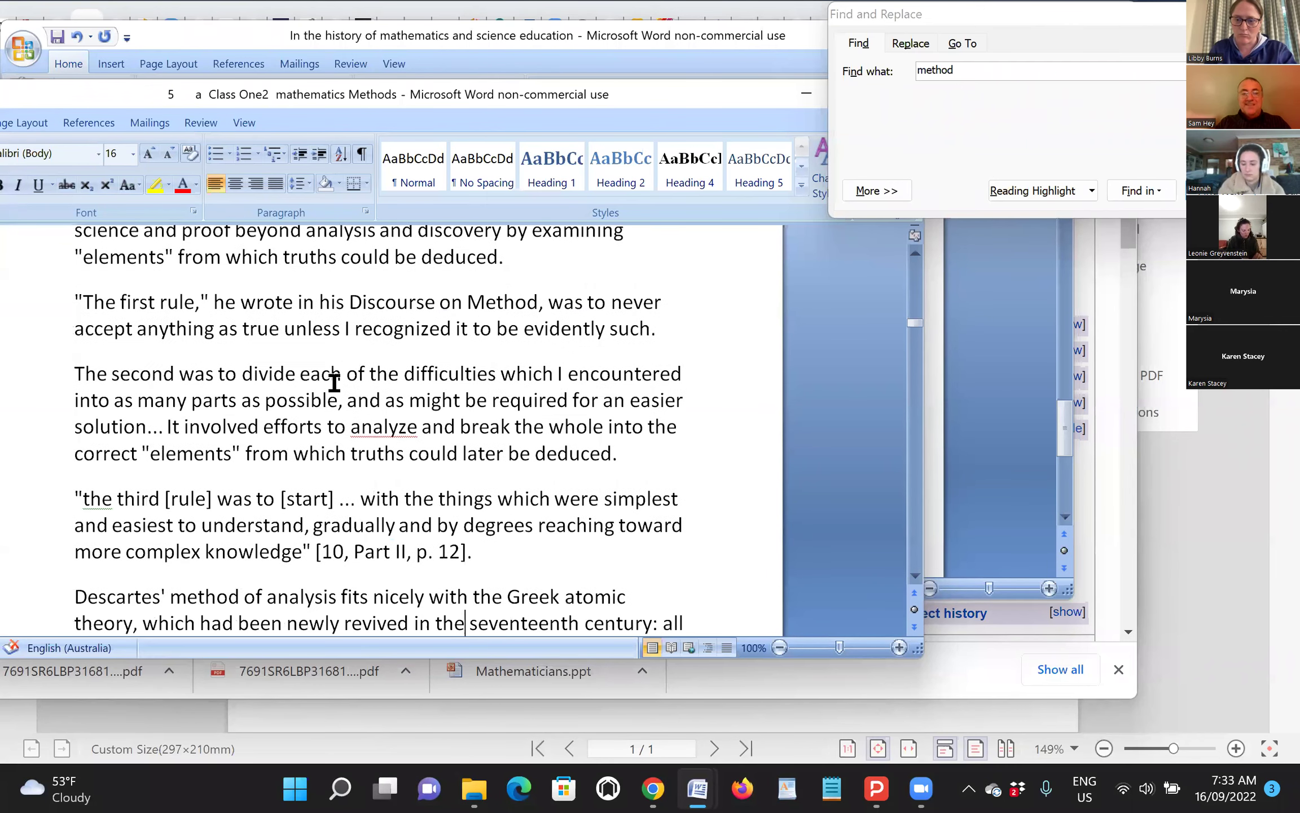
key("Down")
key("Down")
key("Down")
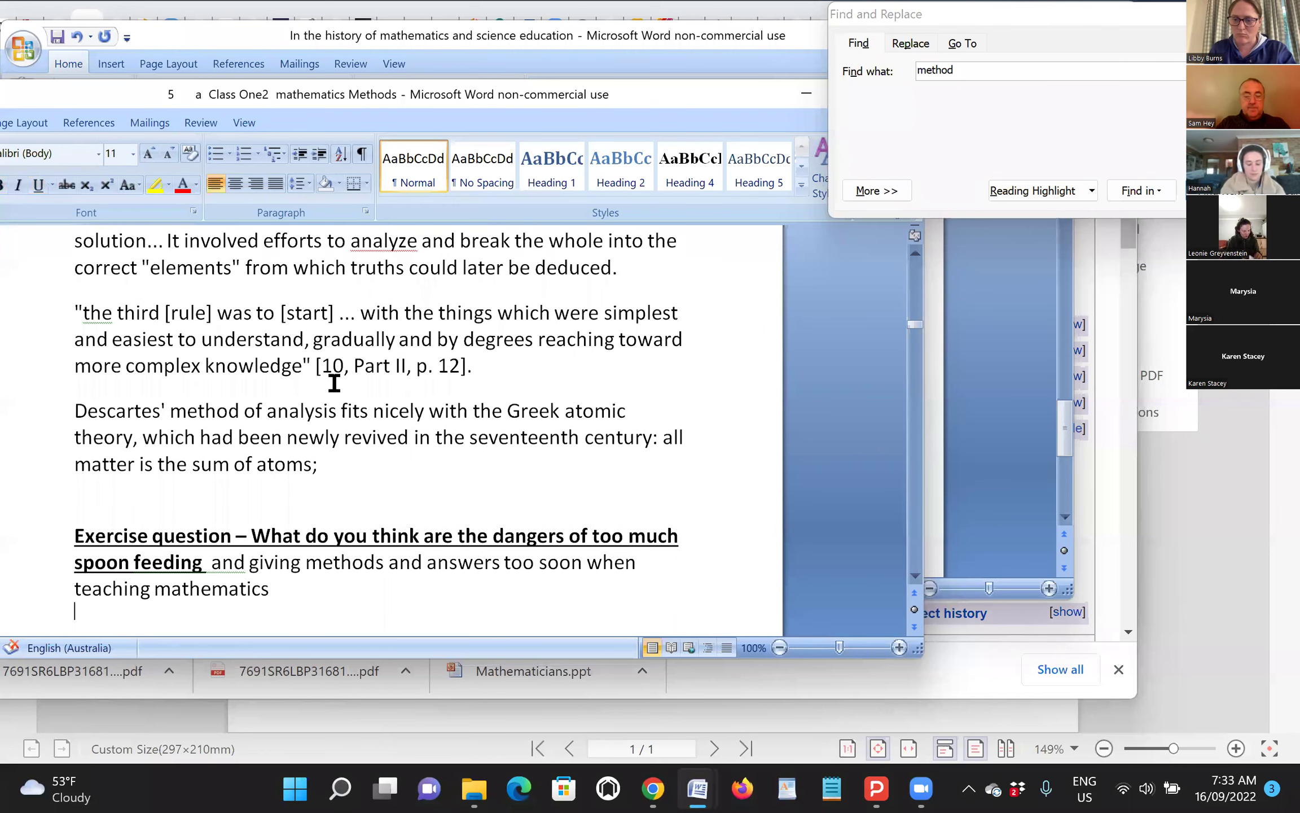
key("ctrl+shift+period")
key("ctrl+shift+period")
key("ctrl+shift+period")
key("Return")
type("+++")
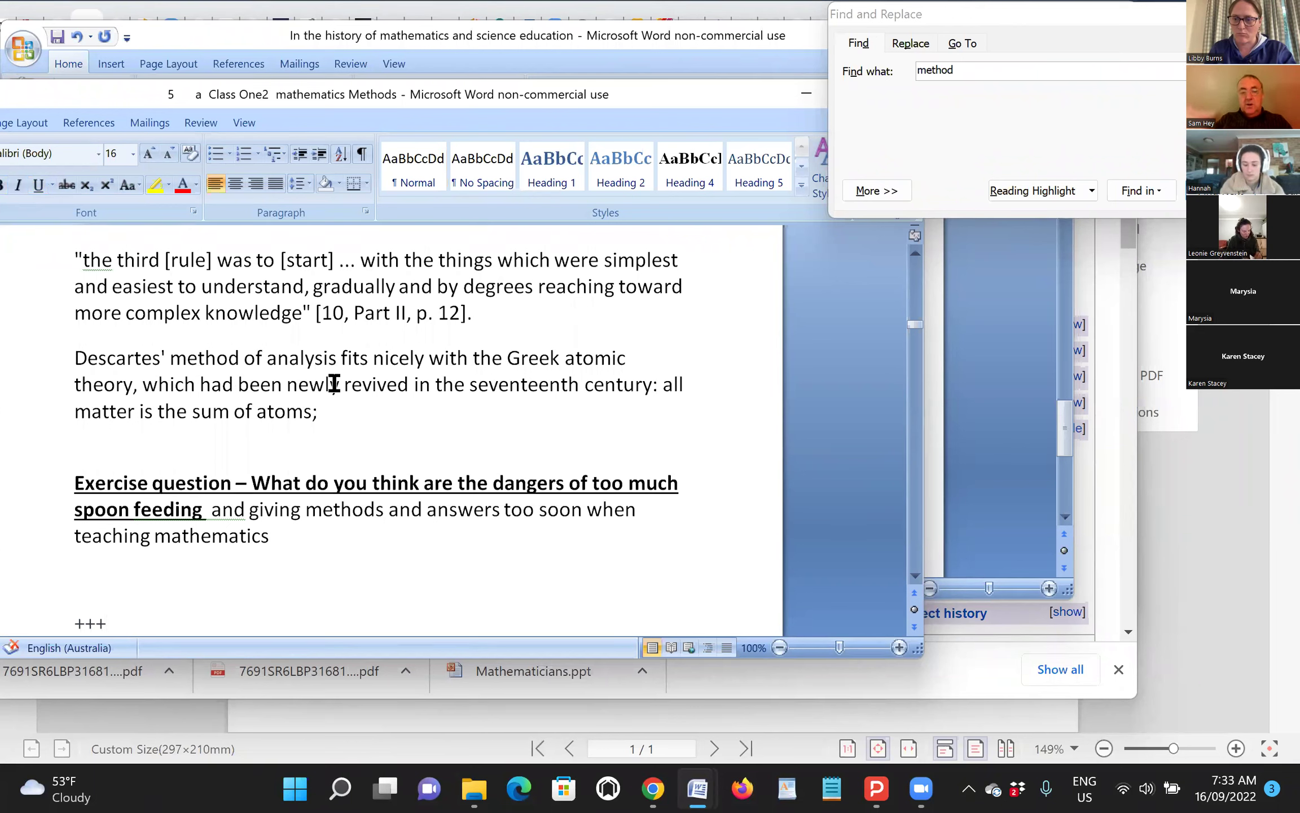
key("Return")
key("Return")
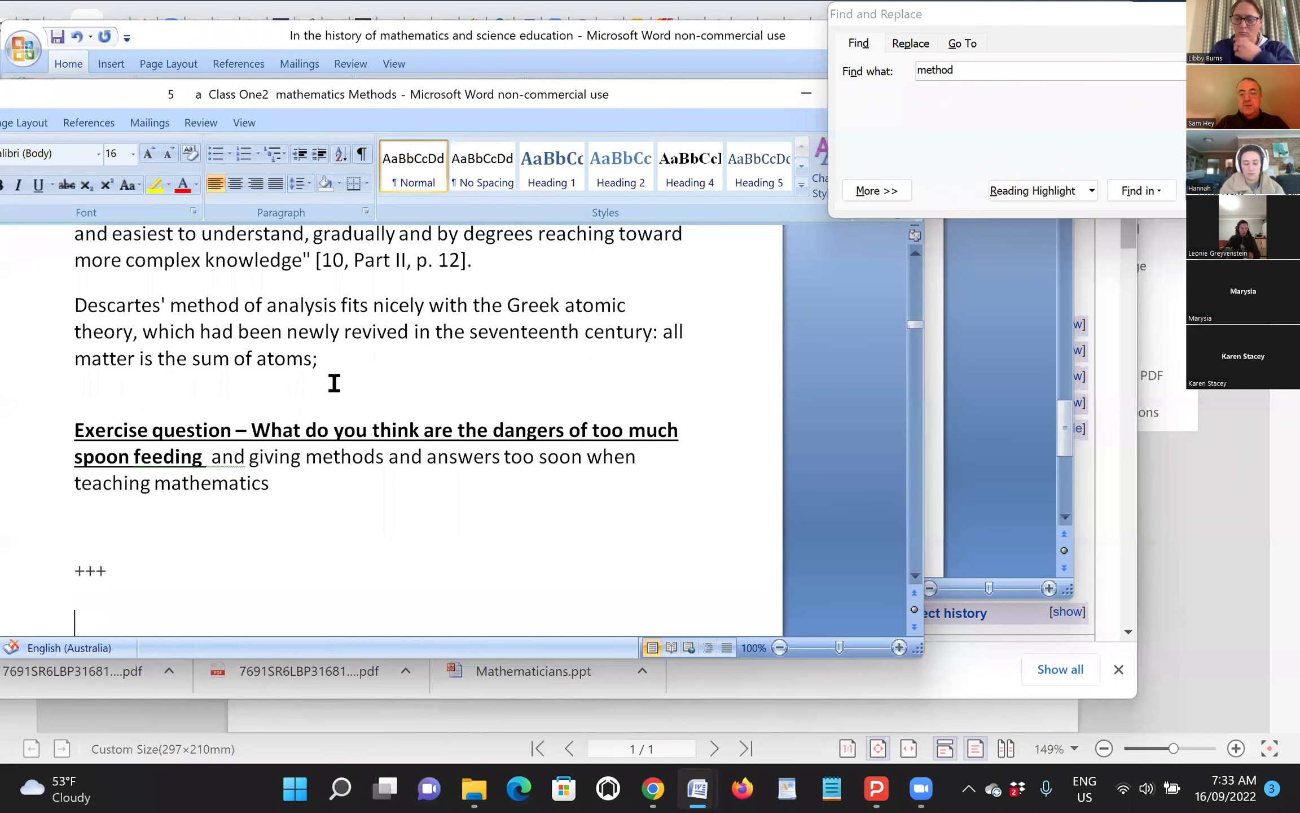
Paste the spoon-feeding teaching model line and the notes ending 'It depends on which teachers'.
type("The maths teaching model of spoon feeding , following others")
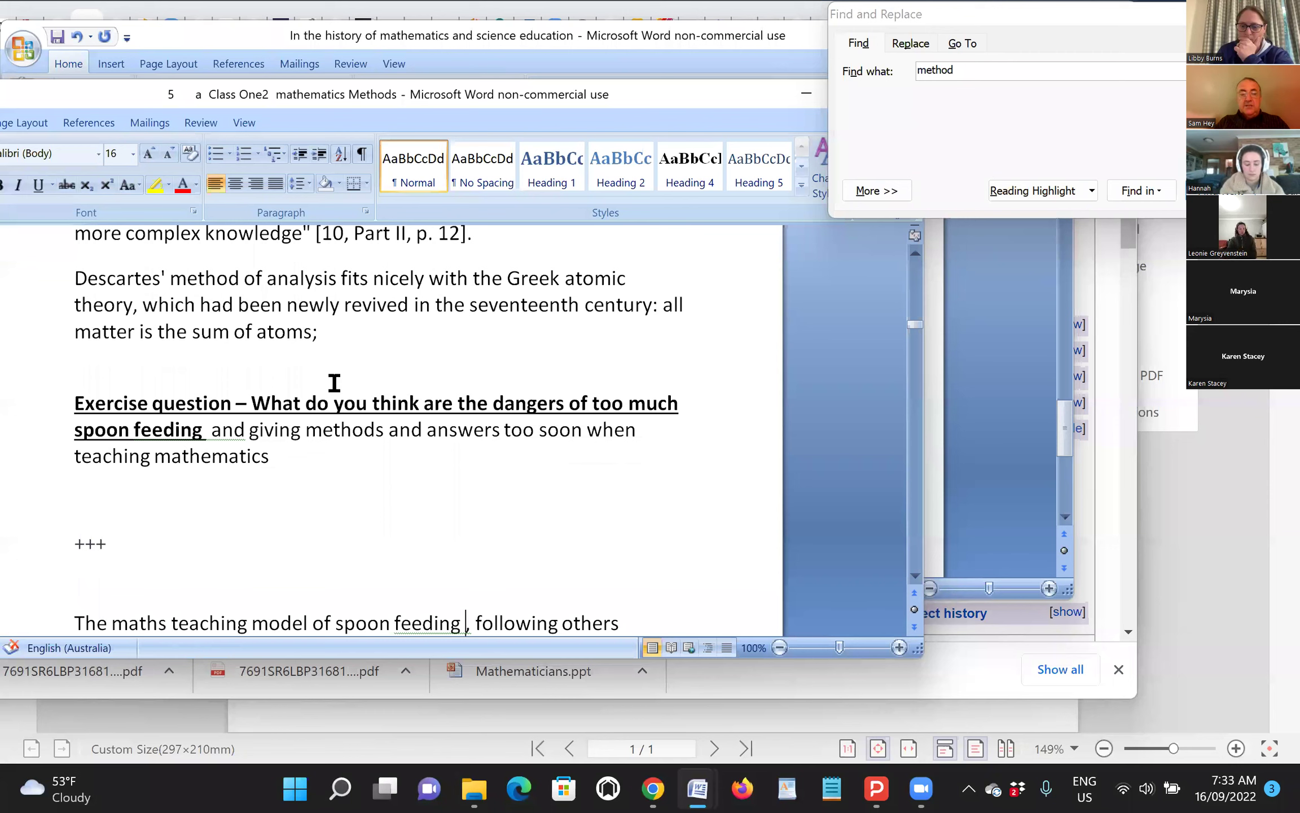
key("Down")
key("Down")
key("Down")
key("Down")
type("Some teachers can over spoon feed, some can encourage")
type("It depends on which teachers")
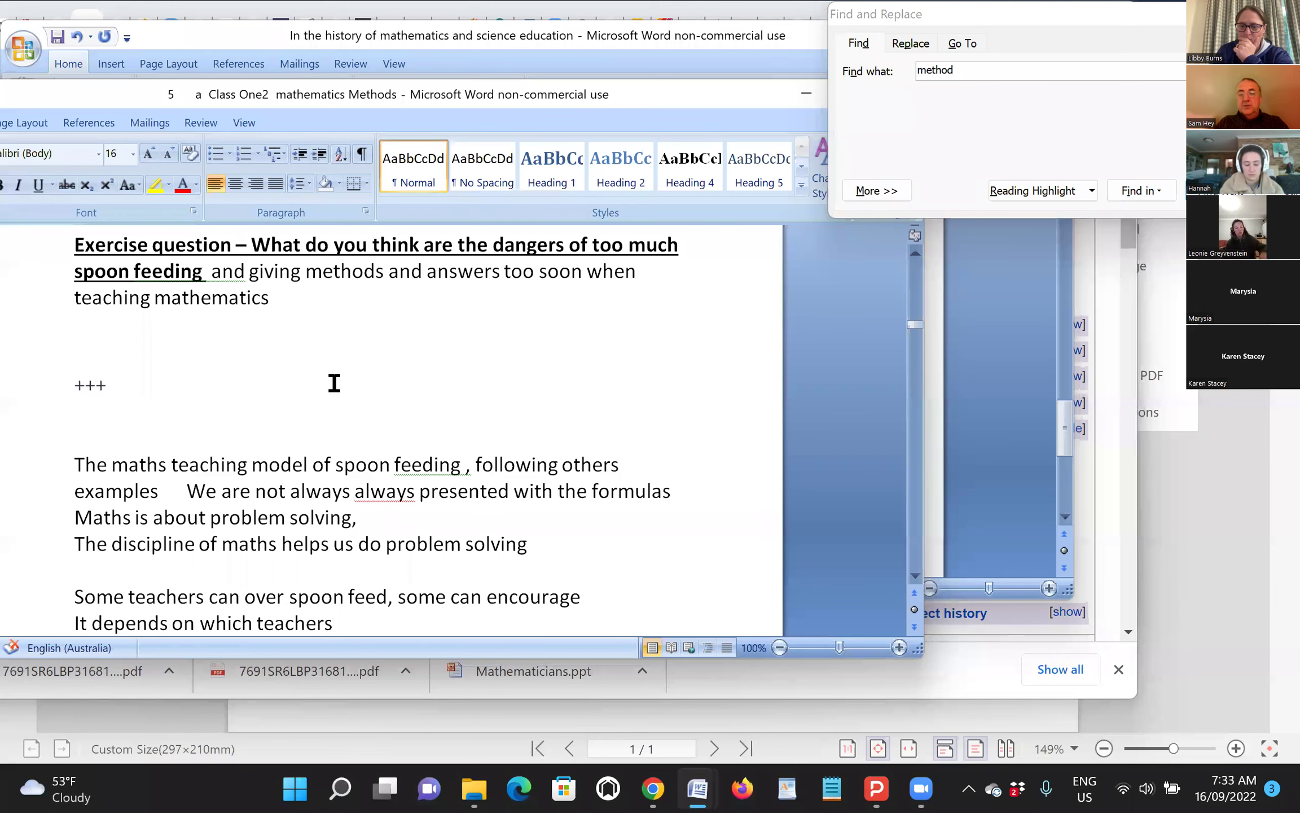
key("Return")
key("Return")
key("Return")
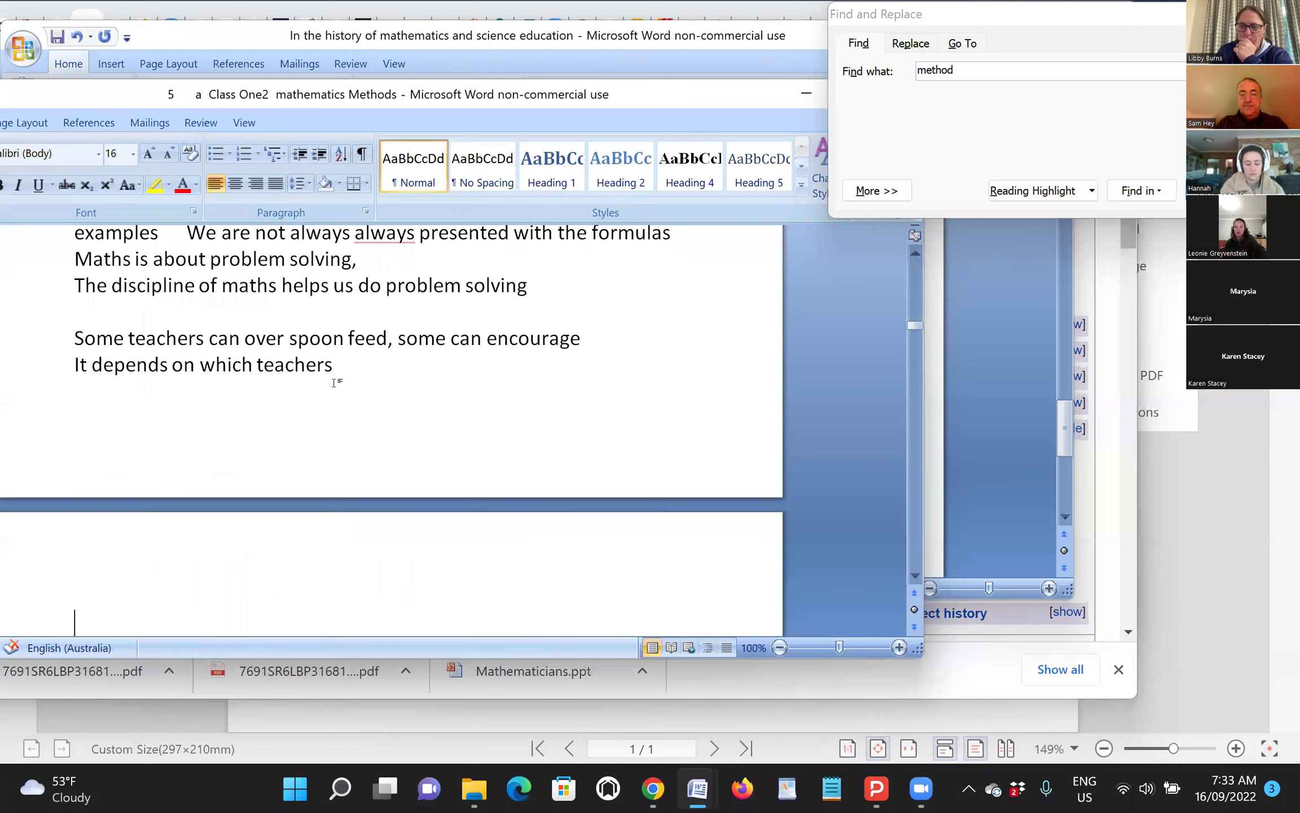